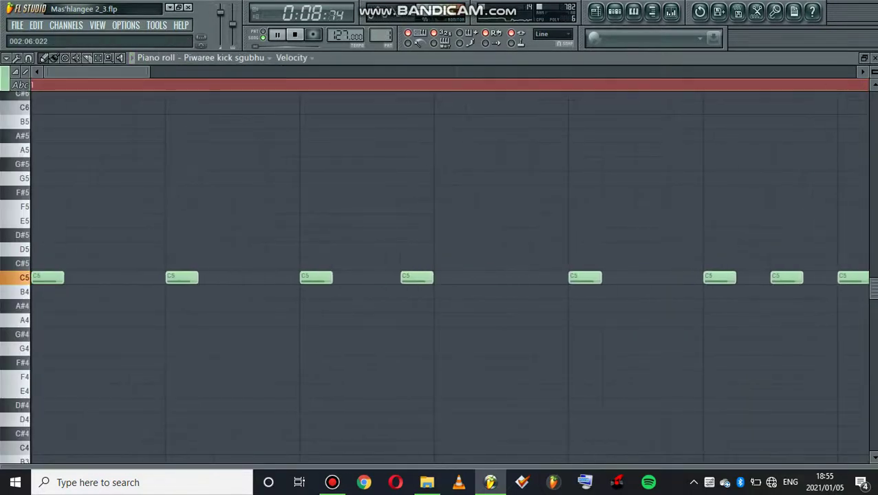
# Step: Review the whole Piwaree kick sgubhu note pattern and the channel list, and return to the playlist
pyautogui.moveTo(150, 71); pyautogui.dragTo(701, 71)
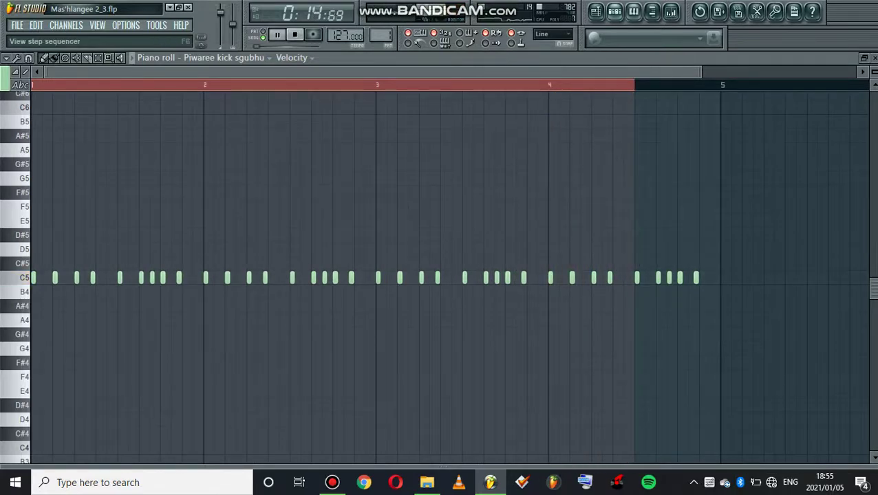
pyautogui.click(615, 12)
pyautogui.scroll(3, 392, 262)
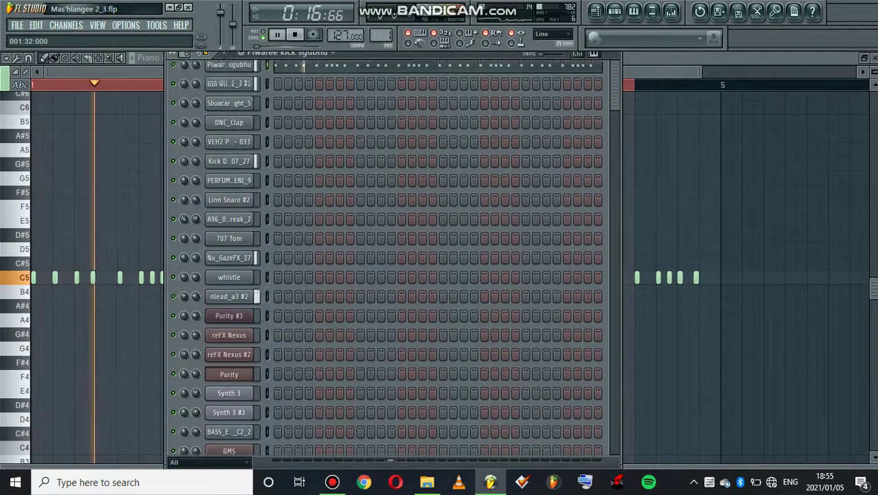
pyautogui.click(596, 12)
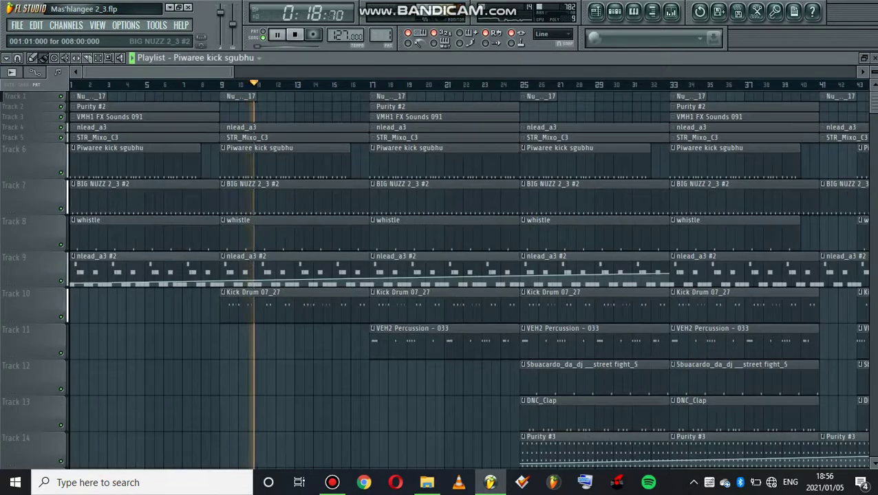
# Step: Open the Kick Drum 07_27 clip's notes from the playlist and review the whole pattern across its four bars
pyautogui.doubleClick(252, 305)
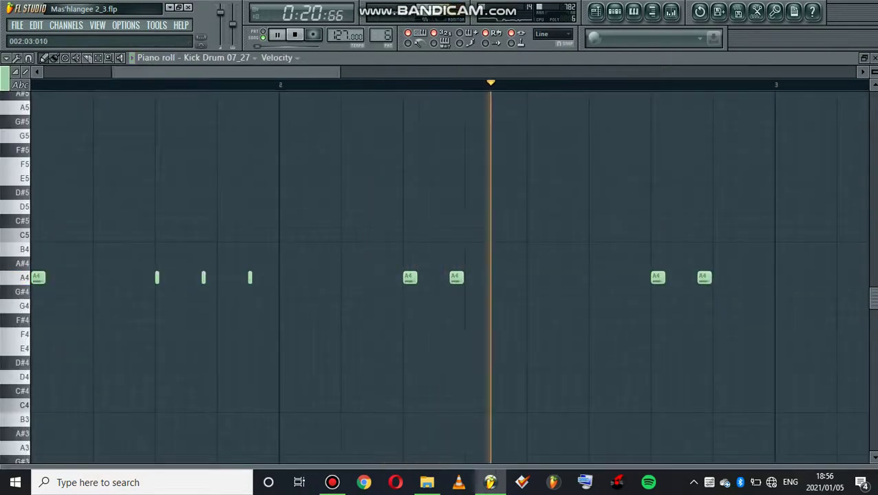
pyautogui.moveTo(310, 72); pyautogui.dragTo(237, 72)
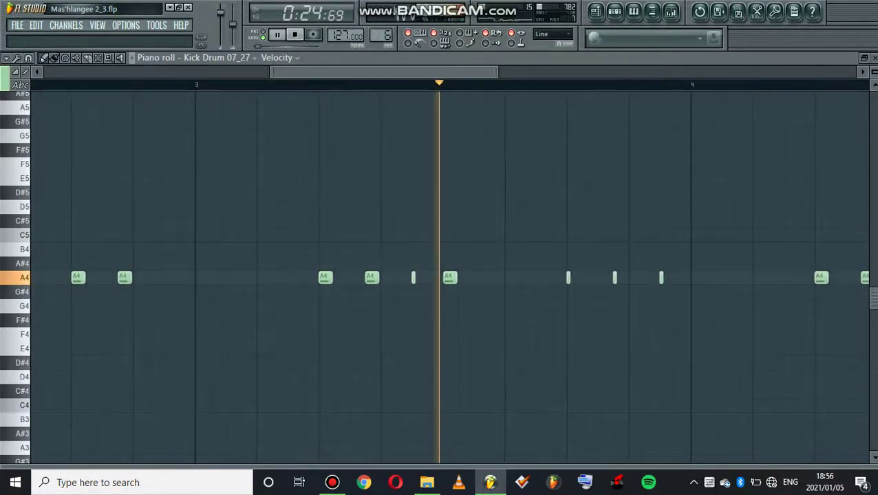
pyautogui.moveTo(497, 72); pyautogui.dragTo(825, 71)
pyautogui.moveTo(756, 71); pyautogui.dragTo(532, 72)
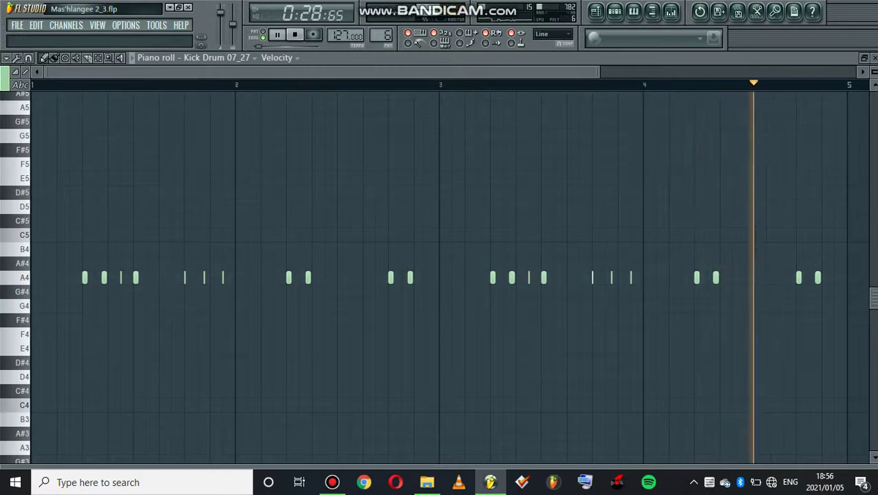
pyautogui.moveTo(598, 71); pyautogui.dragTo(695, 72)
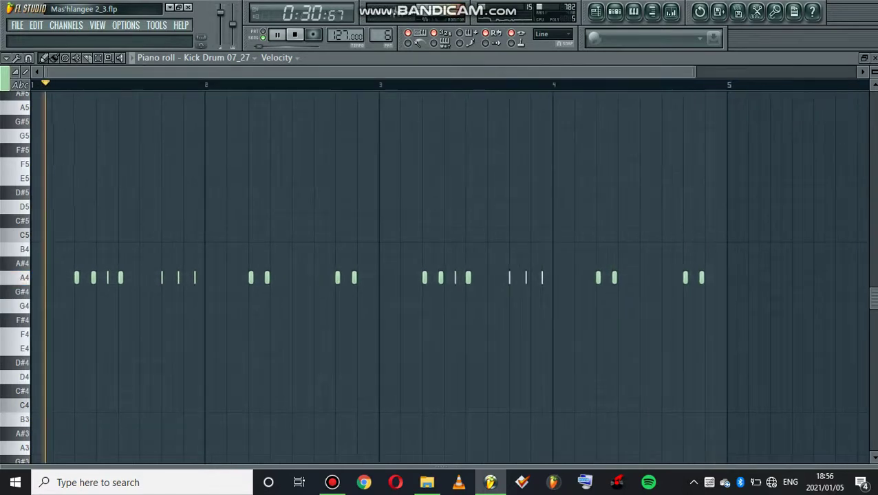
pyautogui.click(596, 12)
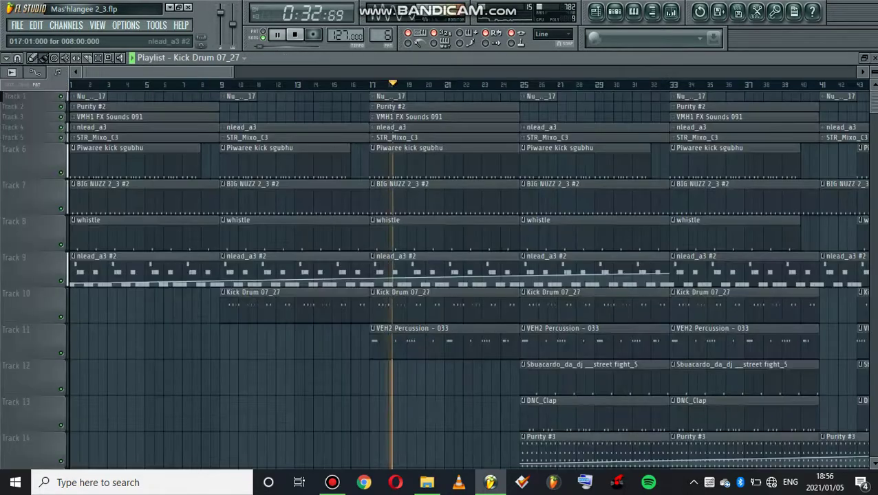
# Step: Open the VEH2 Percussion - 033 pattern's notes, view its full length and return to the playlist
pyautogui.press('F7')
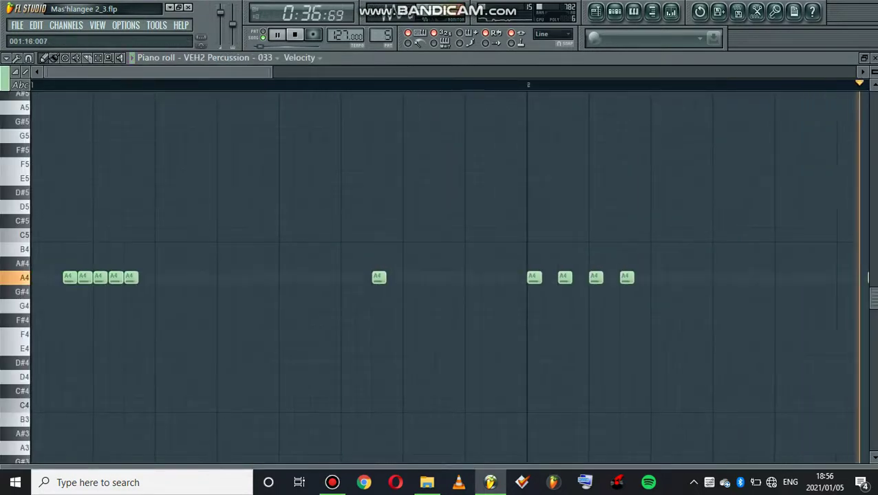
pyautogui.moveTo(271, 72); pyautogui.dragTo(810, 72)
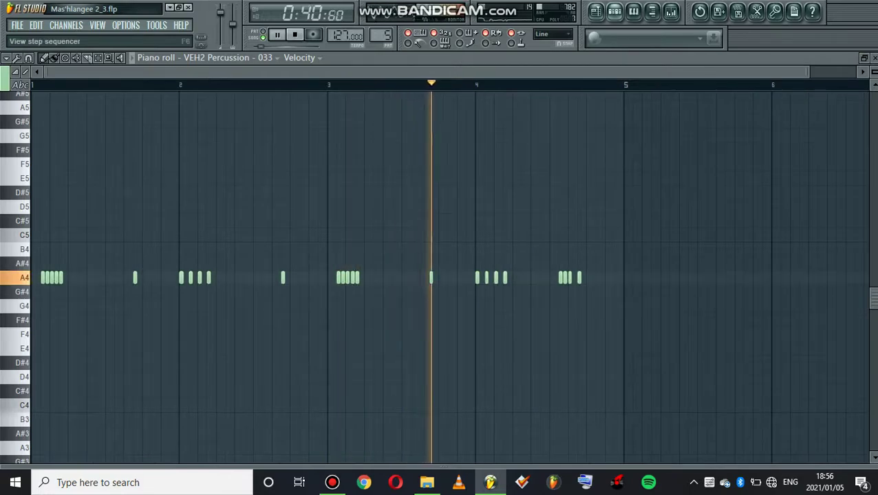
pyautogui.click(596, 11)
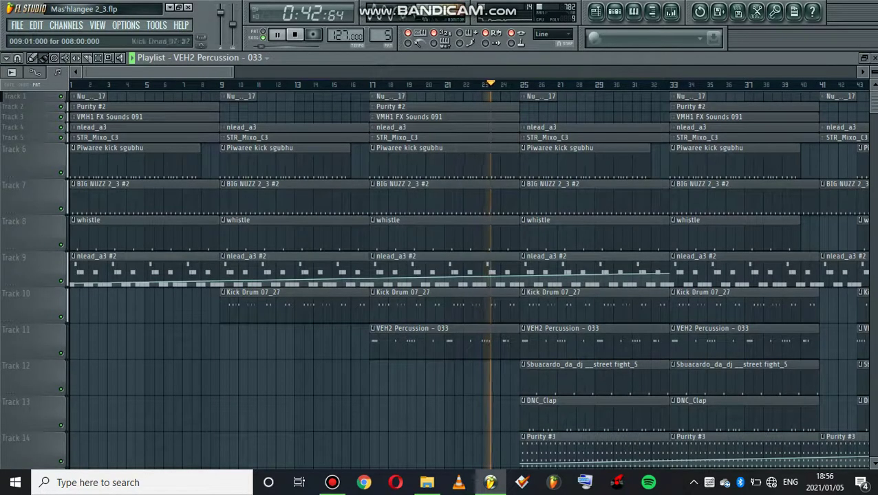
# Step: Examine the nlead_a3 #2 melody notes across the pattern and its channel in the step sequencer, ending in the playlist
pyautogui.press('F7')
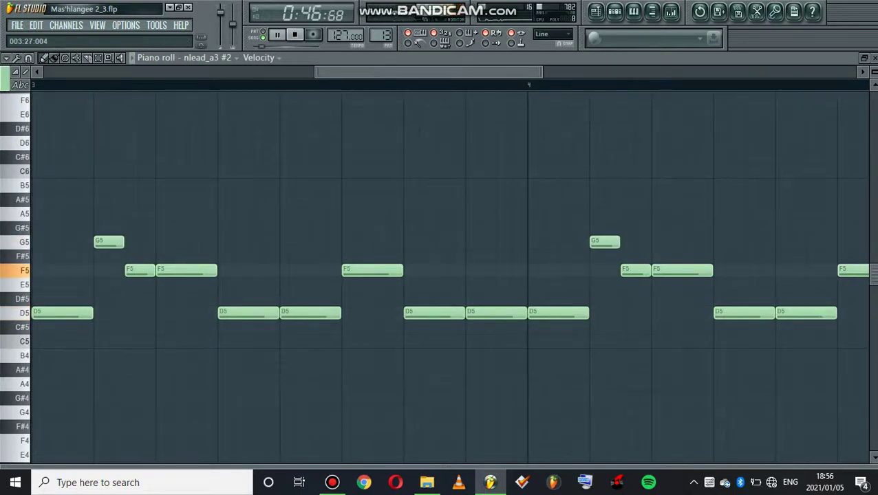
pyautogui.moveTo(541, 71); pyautogui.dragTo(768, 71)
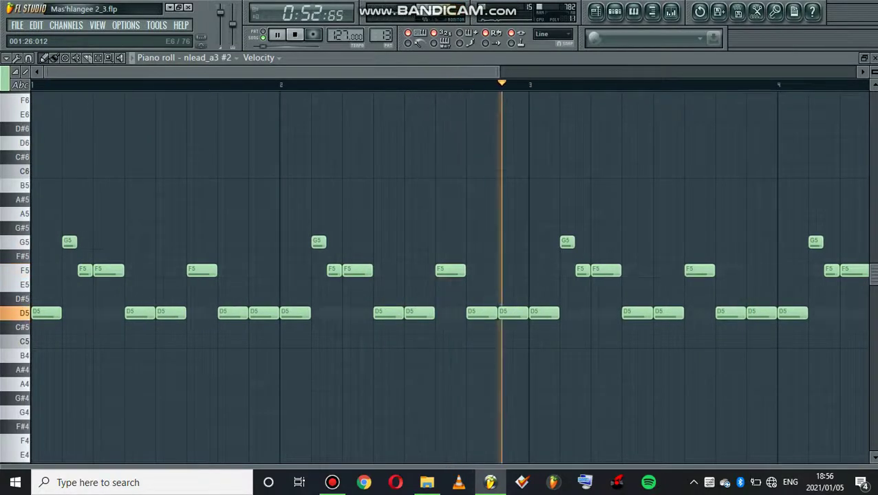
pyautogui.press('F6')
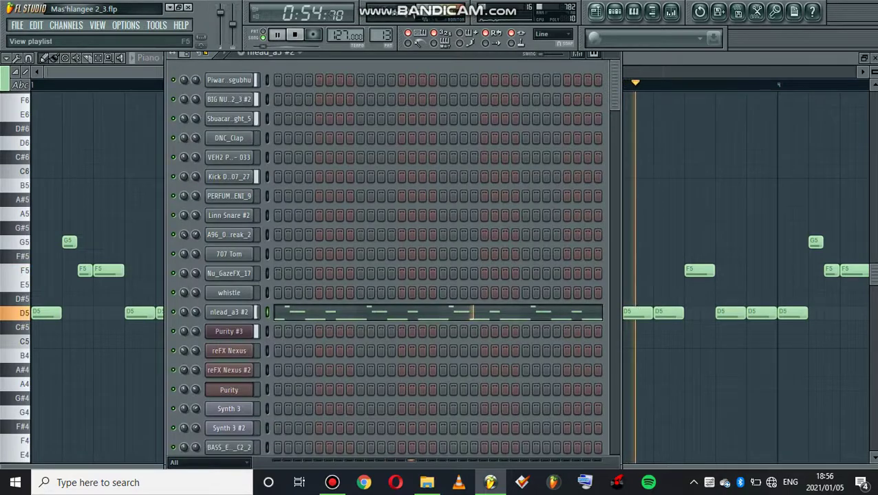
pyautogui.press('F5')
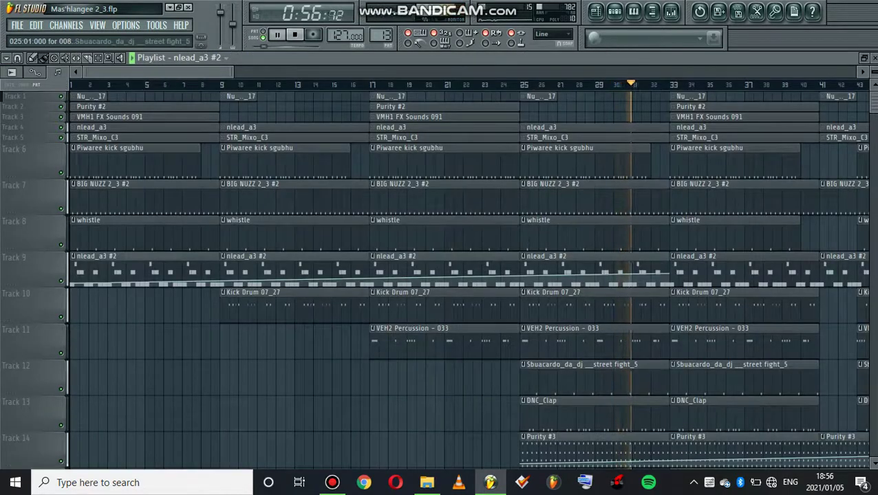
# Step: Show all the notes of the Sbuacardo_da_dj __street fight_5 pattern and return to the playlist
pyautogui.press('F7')
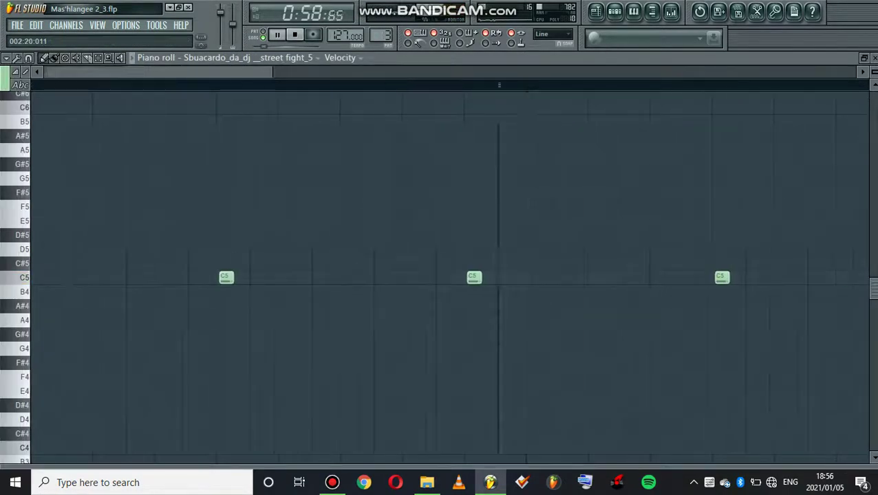
pyautogui.moveTo(272, 72); pyautogui.dragTo(793, 71)
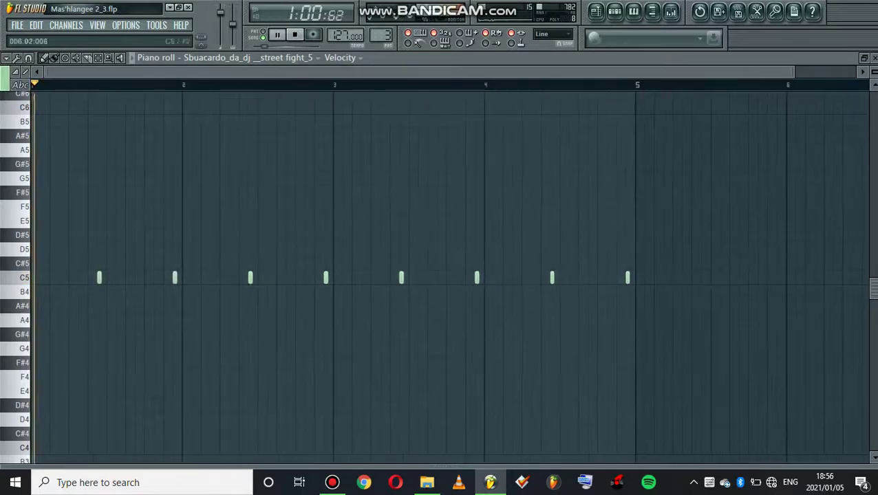
pyautogui.press('F5')
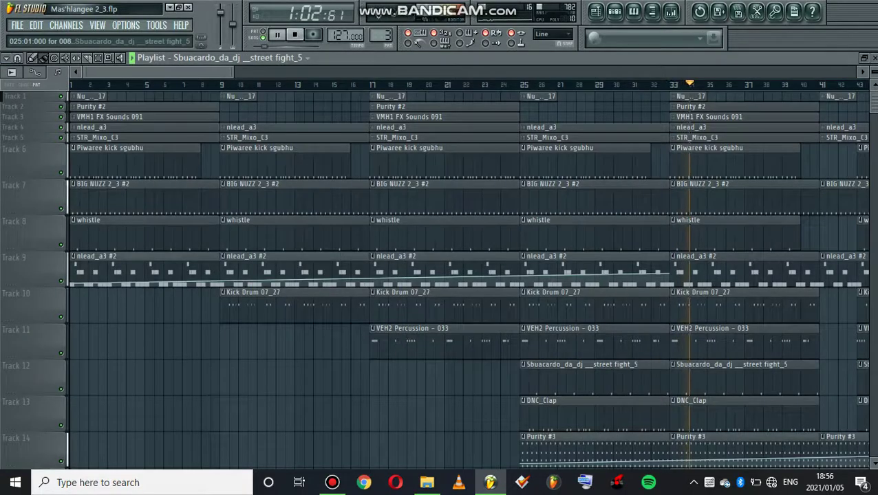
# Step: Review the complete DNC_Clap note pattern in the piano roll and go back to the playlist
pyautogui.press('F7')
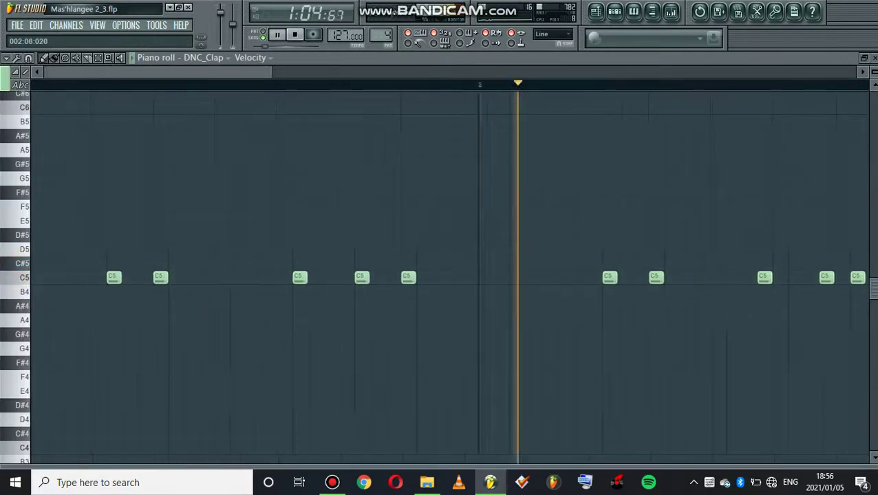
pyautogui.moveTo(273, 71); pyautogui.dragTo(693, 71)
pyautogui.press('F5')
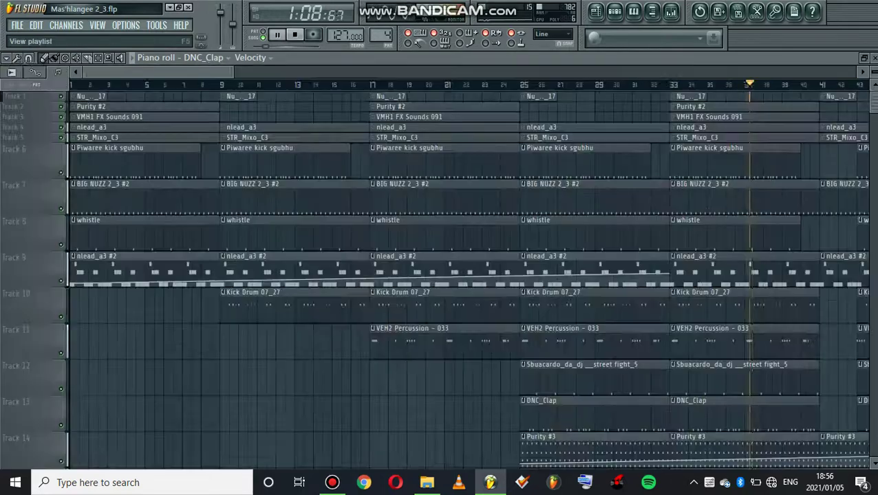
# Step: Examine the Purity #3 chord notes and the preset loaded in its plugin, and return to the playlist
pyautogui.doubleClick(619, 446)
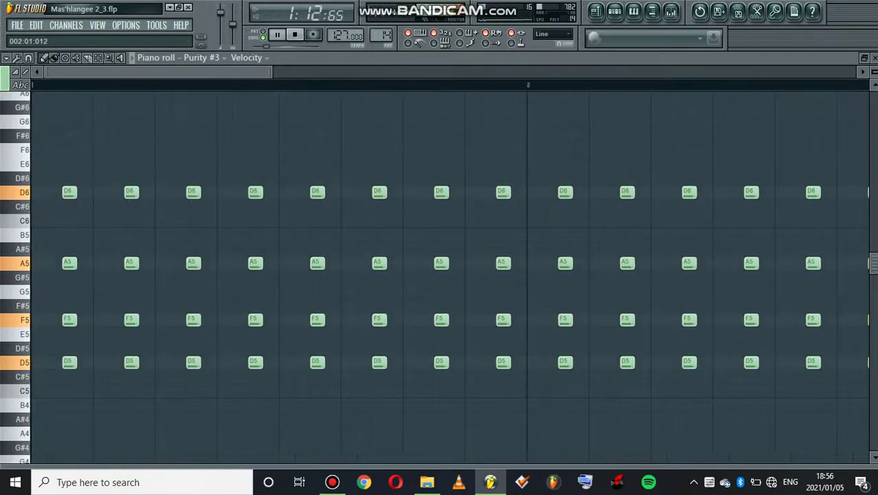
pyautogui.scroll(-5, 543, 85)
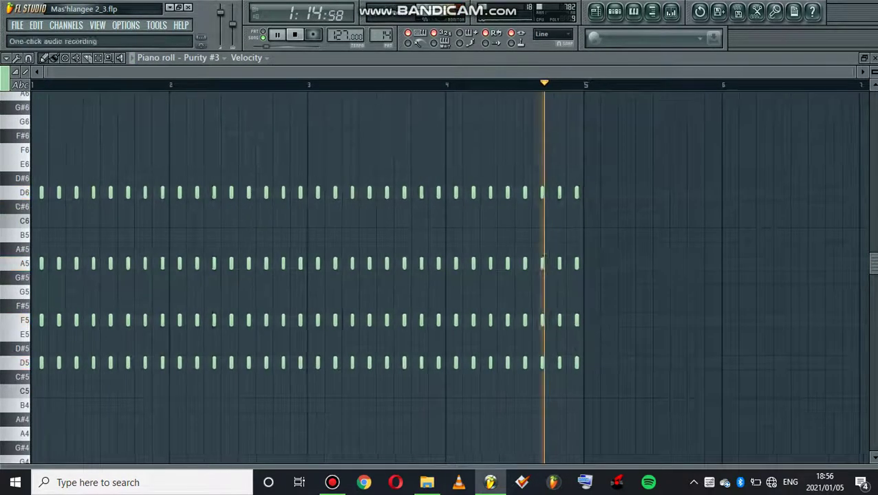
pyautogui.press('F6')
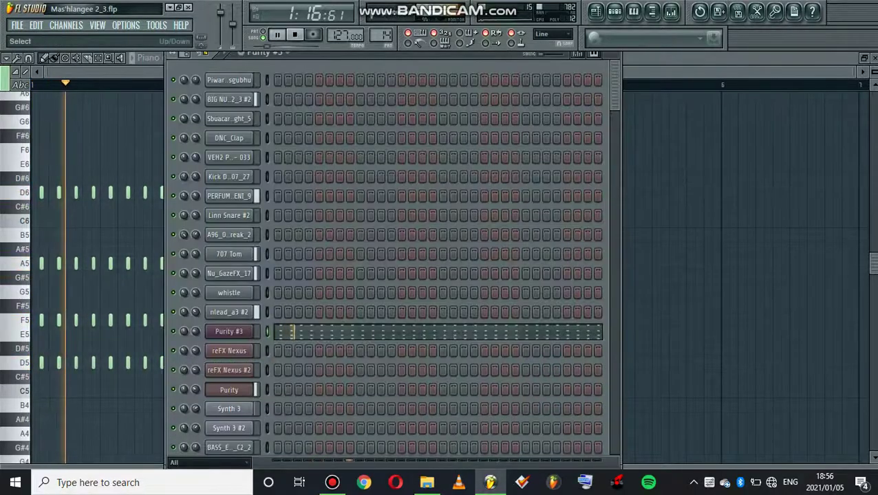
pyautogui.click(229, 332)
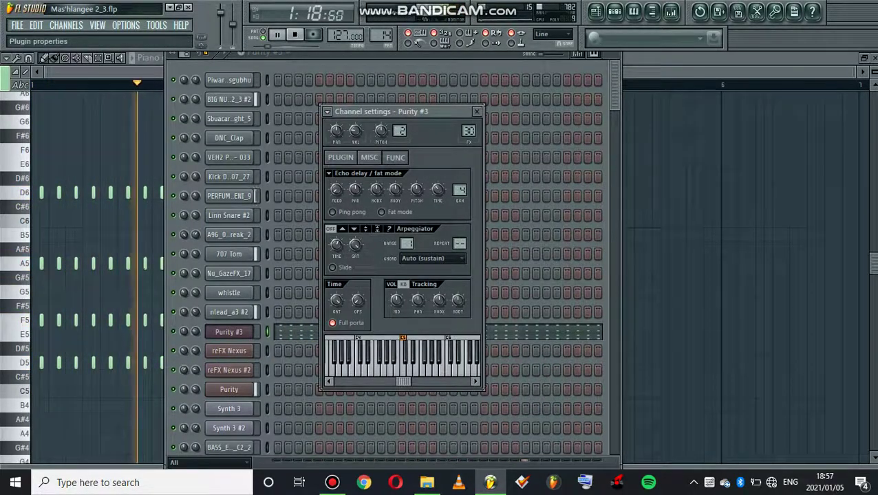
pyautogui.click(340, 157)
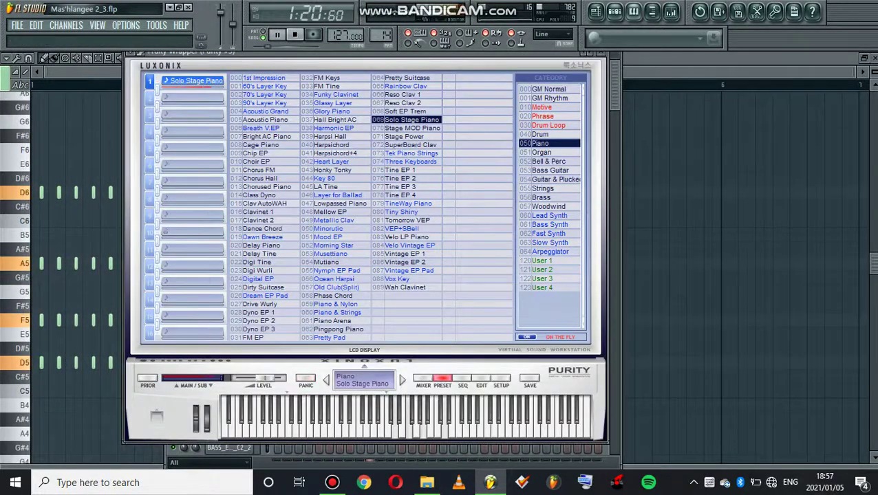
pyautogui.press('F5')
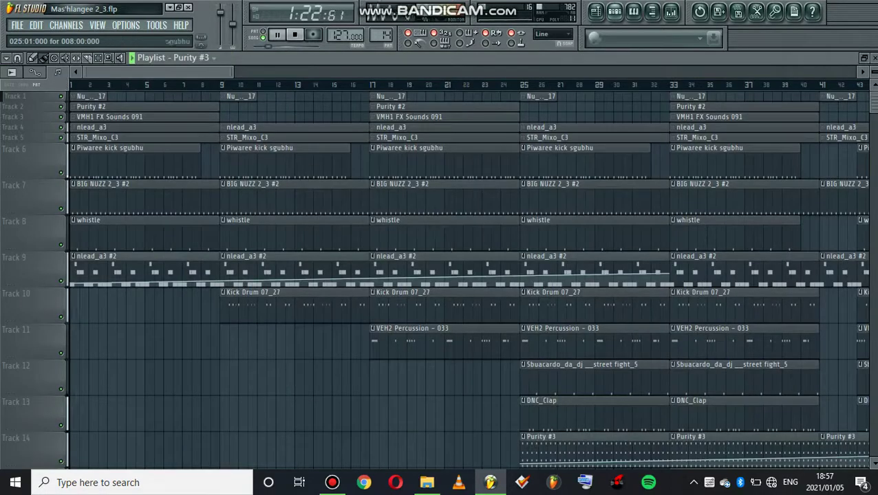
# Step: Open the Purity clip on Track 16 and view its sustained note across the full pattern
pyautogui.scroll(-5, 472, 280)
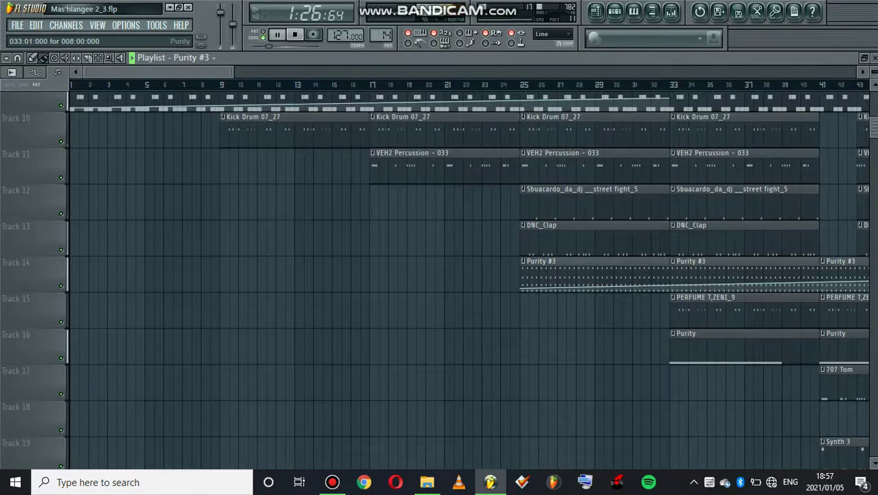
pyautogui.doubleClick(678, 333)
pyautogui.moveTo(351, 72); pyautogui.dragTo(269, 71)
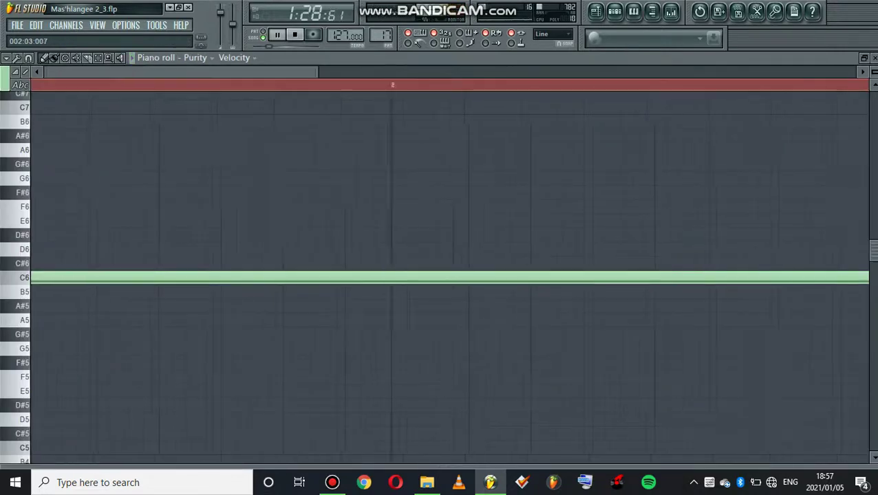
pyautogui.moveTo(317, 72); pyautogui.dragTo(856, 72)
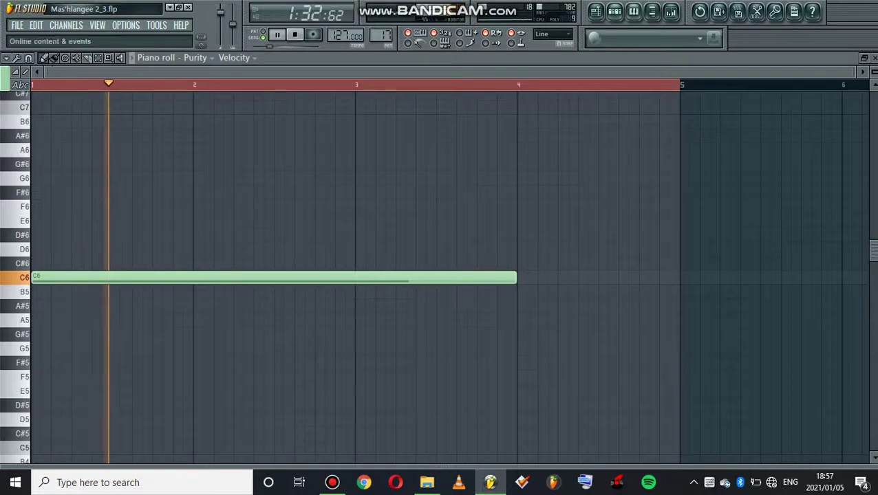
# Step: Find the Purity channel and view its plugin preset, and return to a wider view of the playlist arrangement
pyautogui.press('F6')
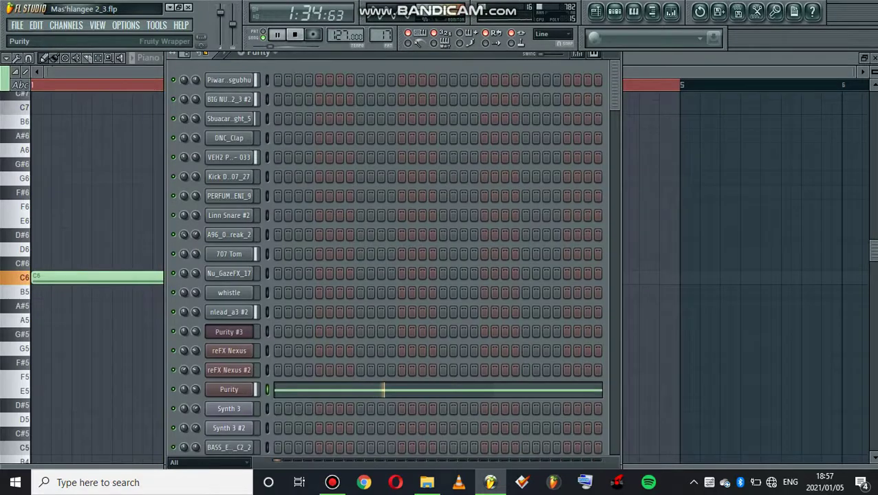
pyautogui.scroll(-8, 392, 262)
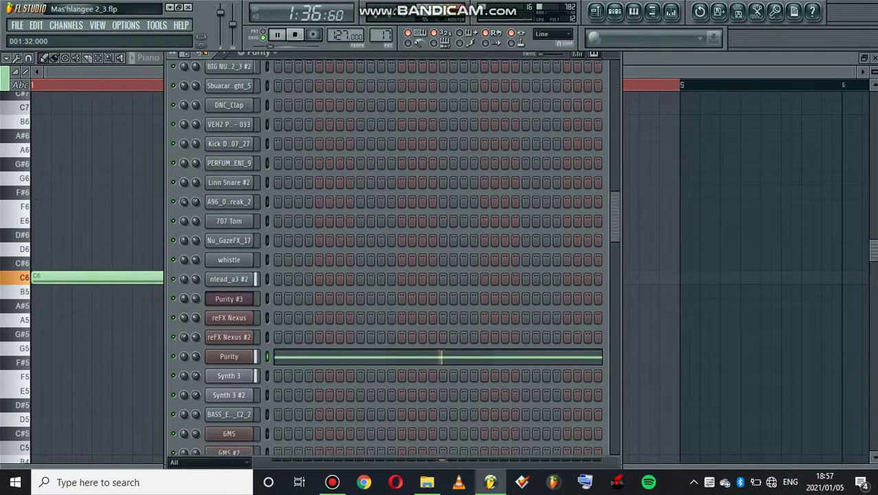
pyautogui.scroll(-1, 393, 262)
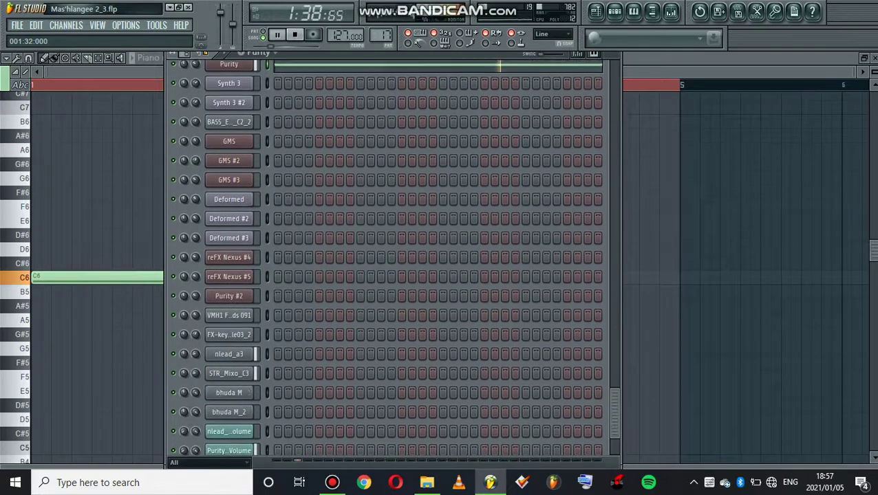
pyautogui.scroll(-1, 393, 261)
pyautogui.scroll(5, 392, 261)
pyautogui.click(229, 260)
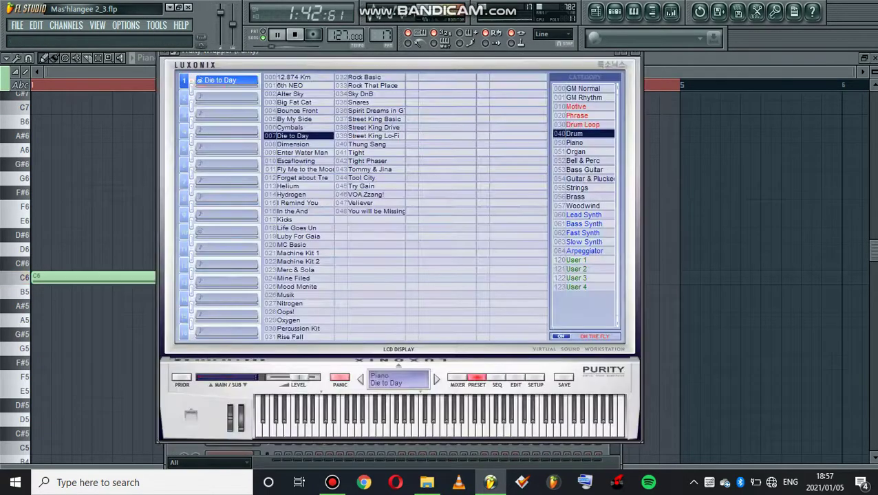
pyautogui.click(596, 12)
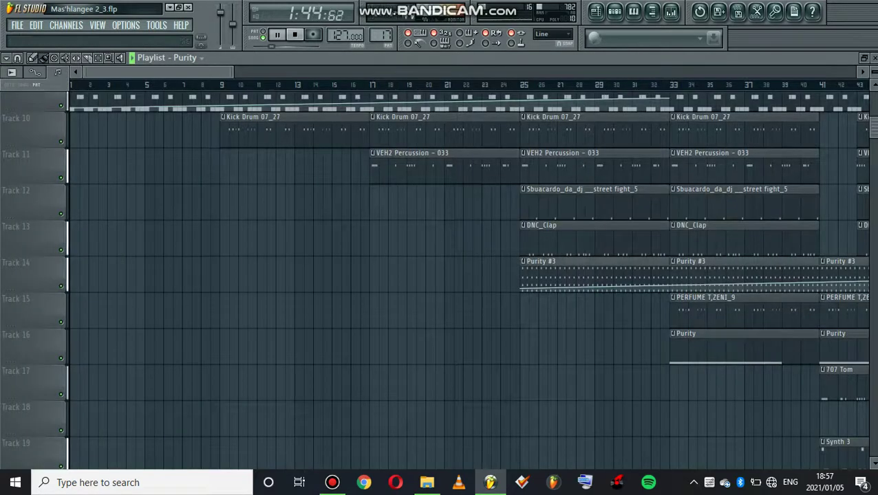
pyautogui.scroll(-3, 286, 275)
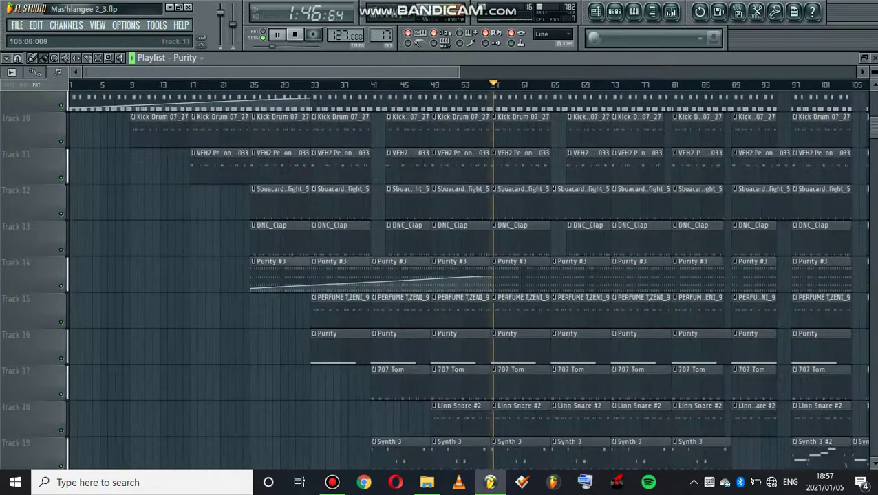
# Step: Open the Synth 3 pattern from Track 19 and view its complete note sequence in the piano roll
pyautogui.scroll(-4, 468, 275)
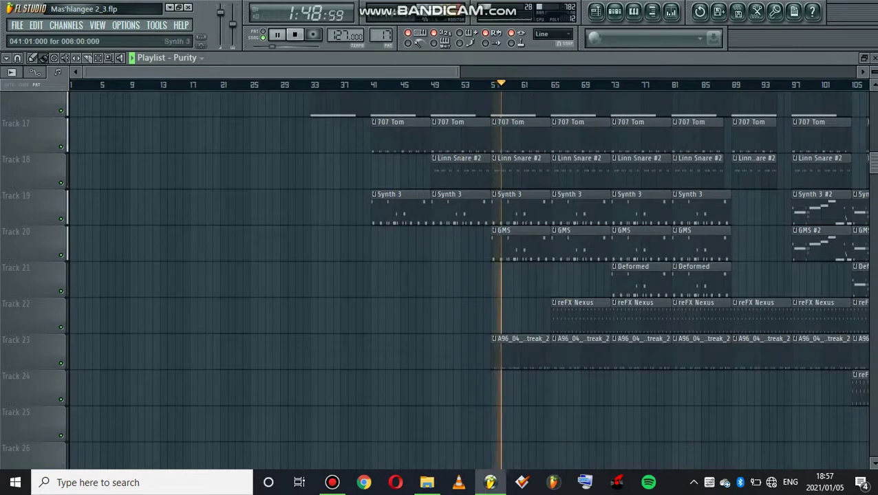
pyautogui.press('F7')
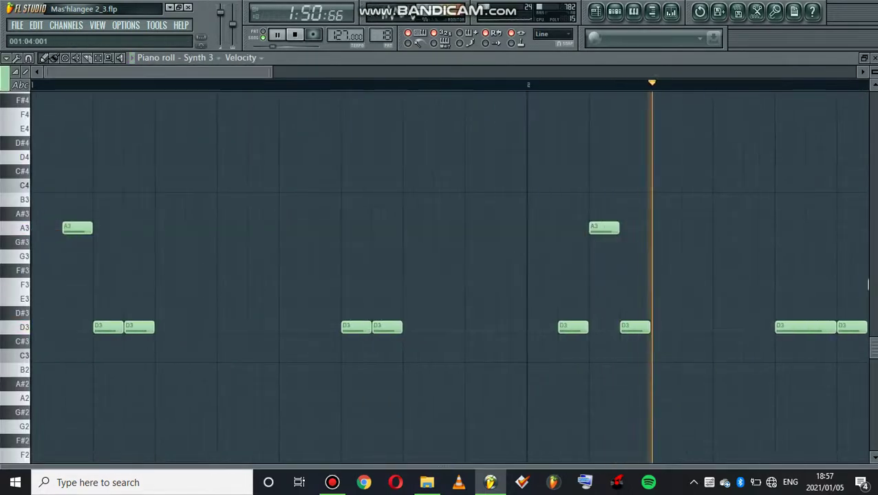
pyautogui.moveTo(271, 72); pyautogui.dragTo(725, 72)
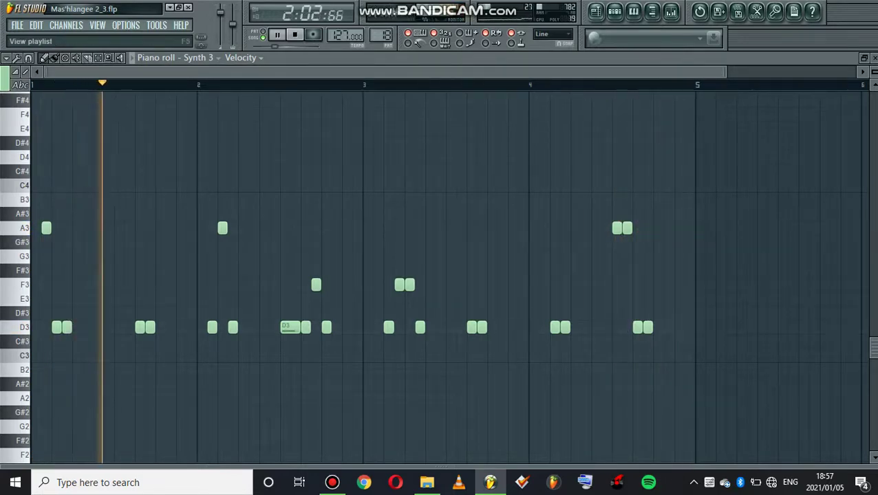
# Step: Bring up the Synth 3 channel's Sytrus plugin, choose the Bass preset Synth 3, and return to the channel list
pyautogui.press('F6')
pyautogui.click(230, 283)
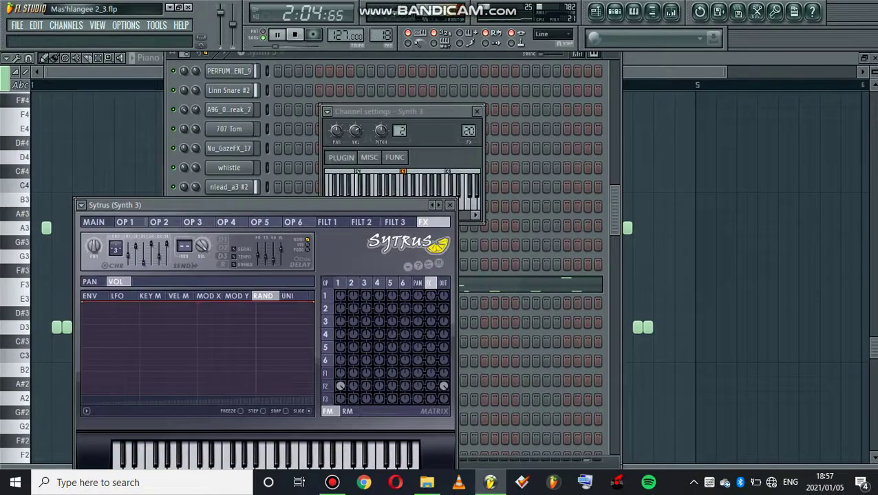
pyautogui.rightClick(438, 205)
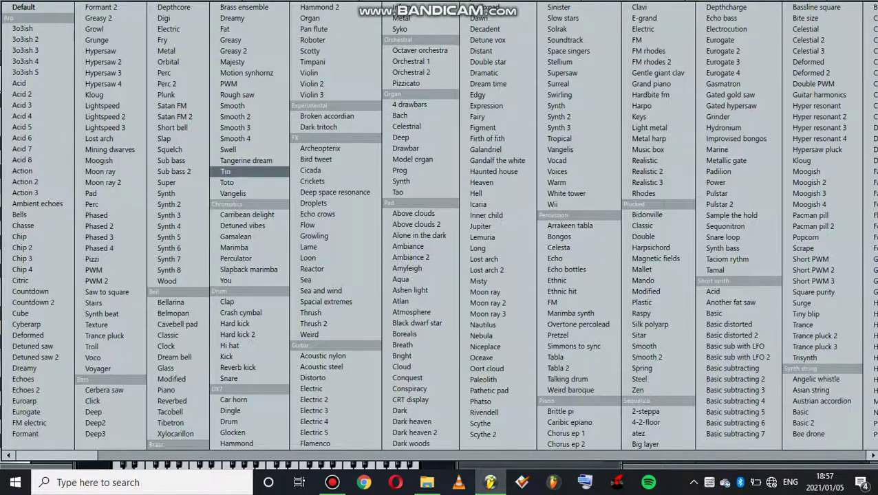
pyautogui.click(170, 215)
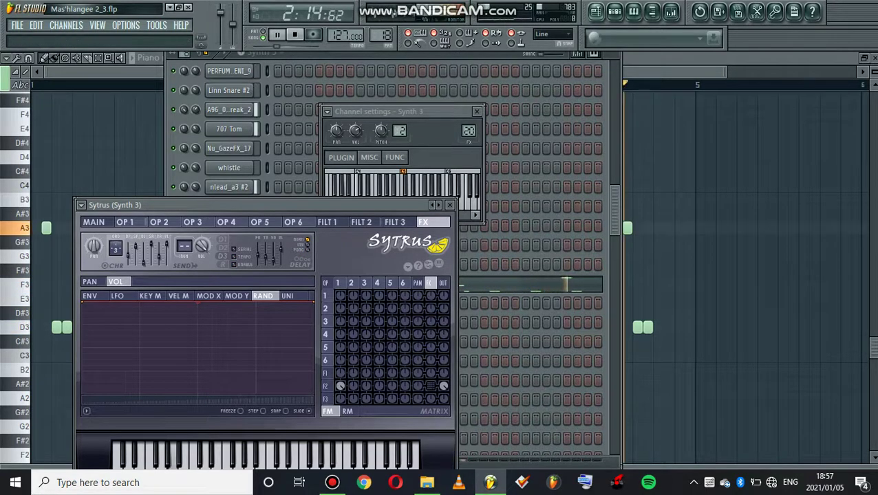
pyautogui.click(475, 54)
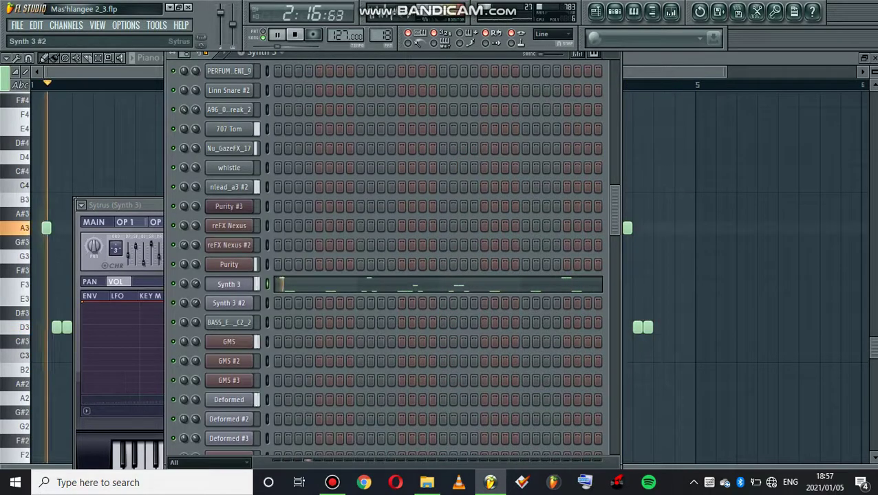
# Step: View the Synth 3 #2 channel's Sytrus plugin, moving its window fully into sight, and return to the playlist
pyautogui.click(229, 304)
pyautogui.moveTo(386, 329); pyautogui.dragTo(374, 150)
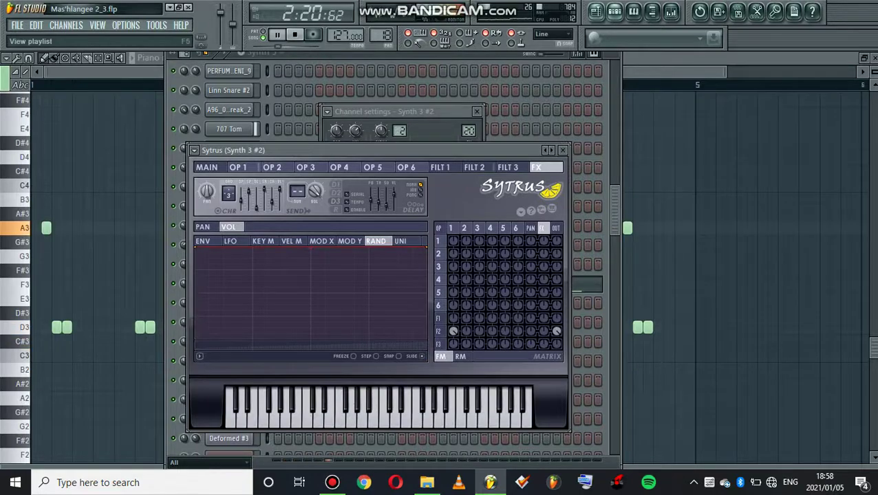
pyautogui.press('F5')
# Step: Examine the Deformed pattern's notes and its channel's Sytrus plugin, and return to the playlist
pyautogui.hscroll(9, 365, 313)
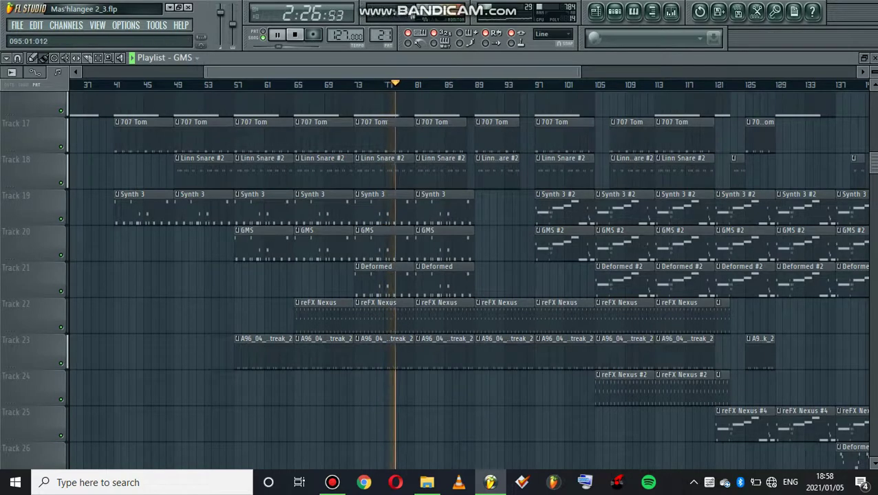
pyautogui.press('F7')
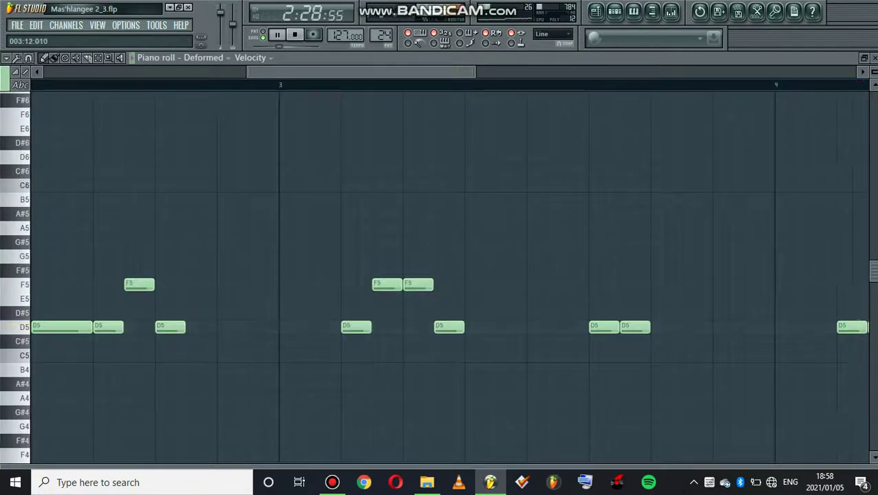
pyautogui.press('F6')
pyautogui.click(229, 400)
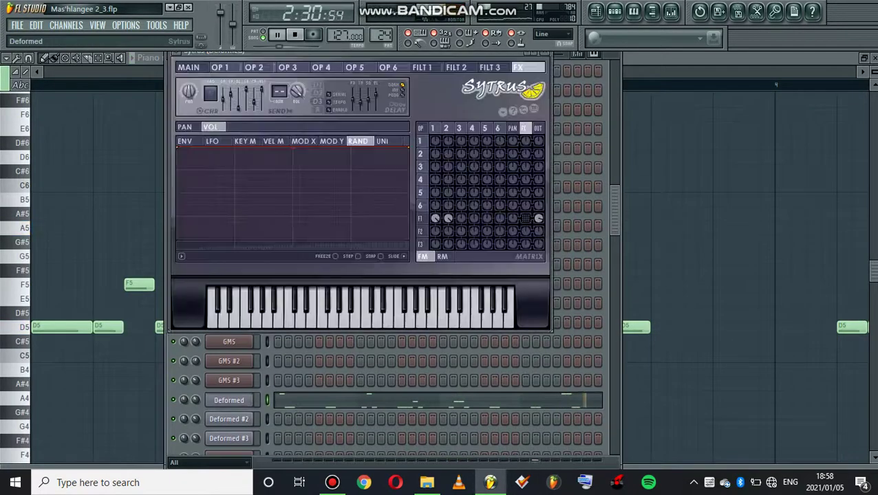
pyautogui.click(545, 53)
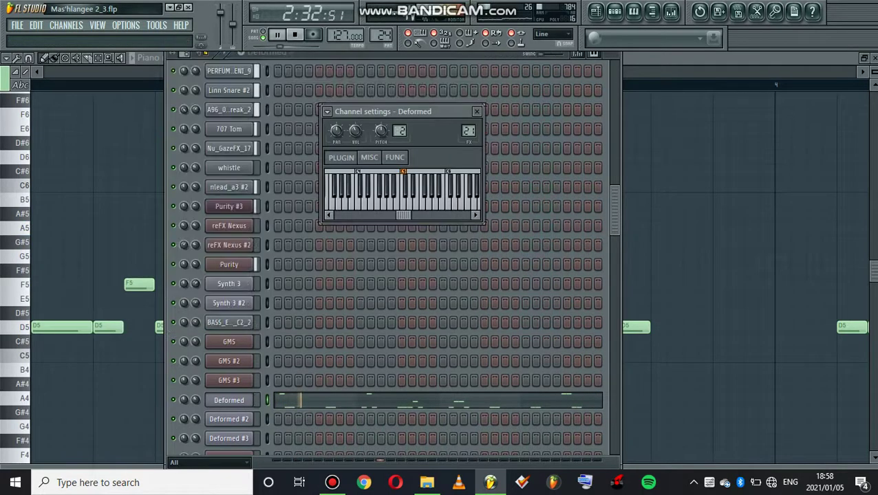
pyautogui.press('F5')
# Step: Examine the reFX Nexus chord notes on Track 22 and the preset loaded in its plugin, and return to the playlist
pyautogui.hscroll(3, 374, 389)
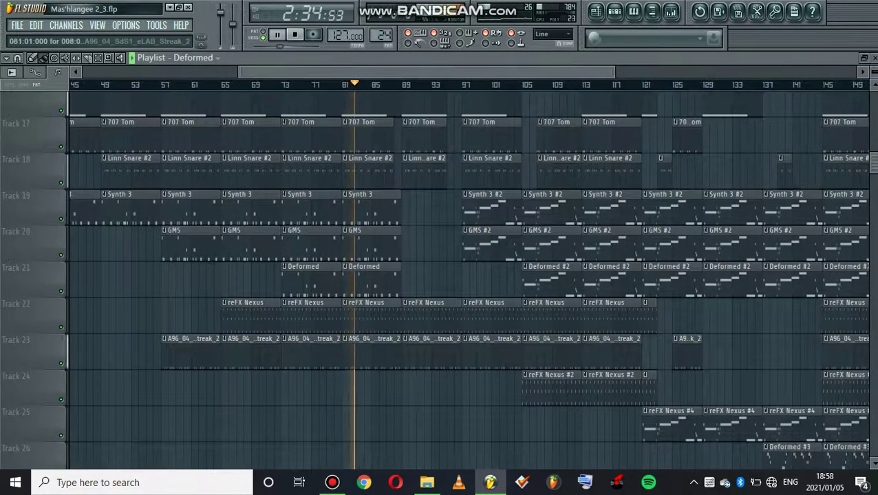
pyautogui.doubleClick(382, 319)
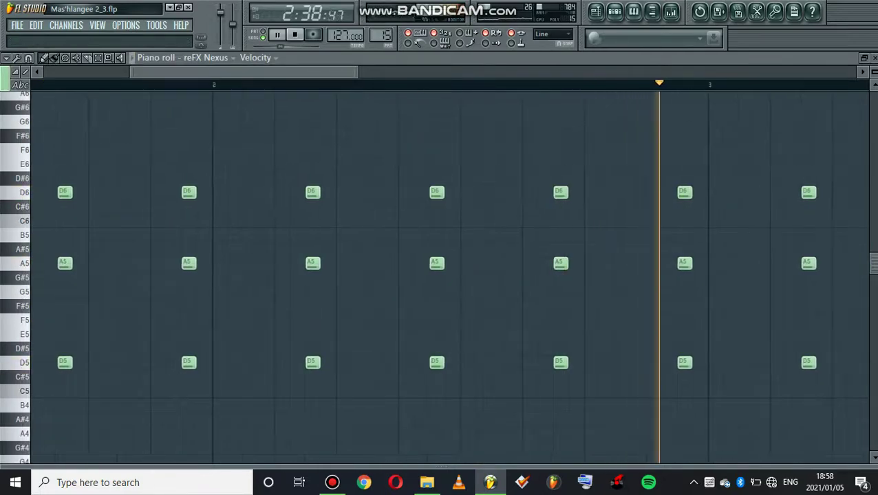
pyautogui.click(615, 12)
pyautogui.click(230, 226)
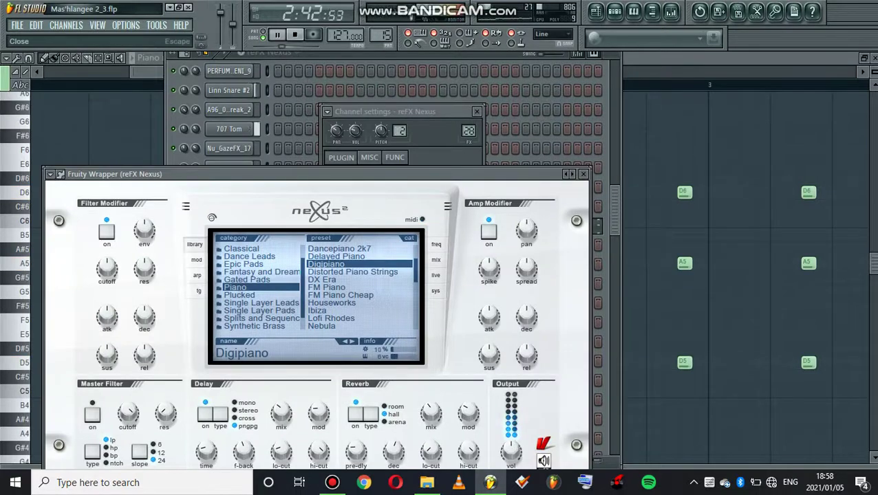
pyautogui.click(584, 174)
pyautogui.click(596, 12)
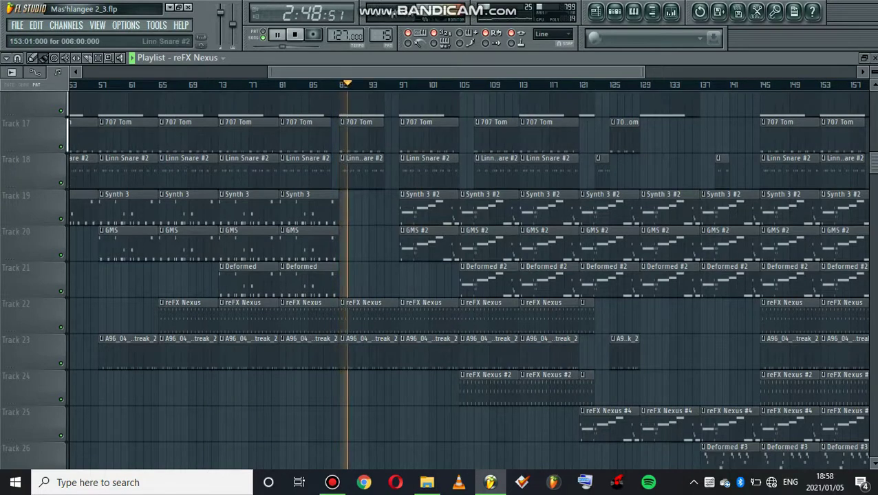
# Step: Open the nlead_a3 pattern on Track 4, view its sustained note across the full pattern, and return to the playlist
pyautogui.scroll(10, 543, 207)
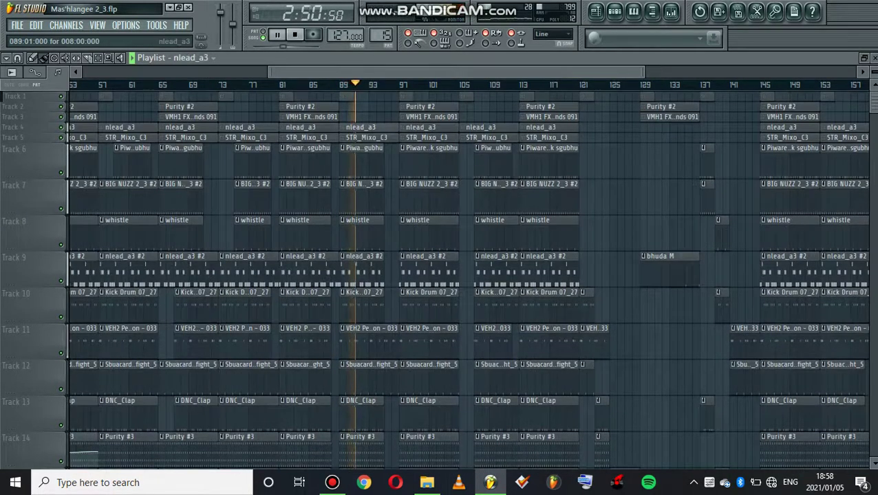
pyautogui.press('F7')
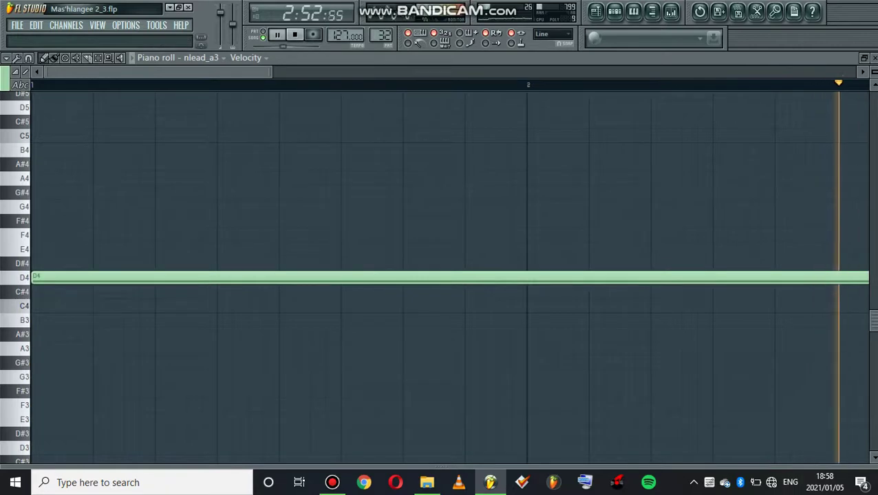
pyautogui.moveTo(272, 72); pyautogui.dragTo(856, 72)
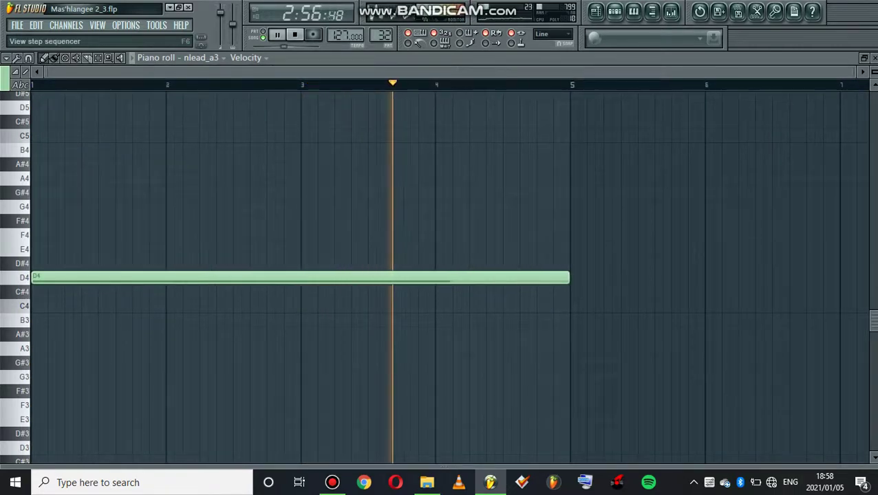
pyautogui.press('F6')
pyautogui.press('F5')
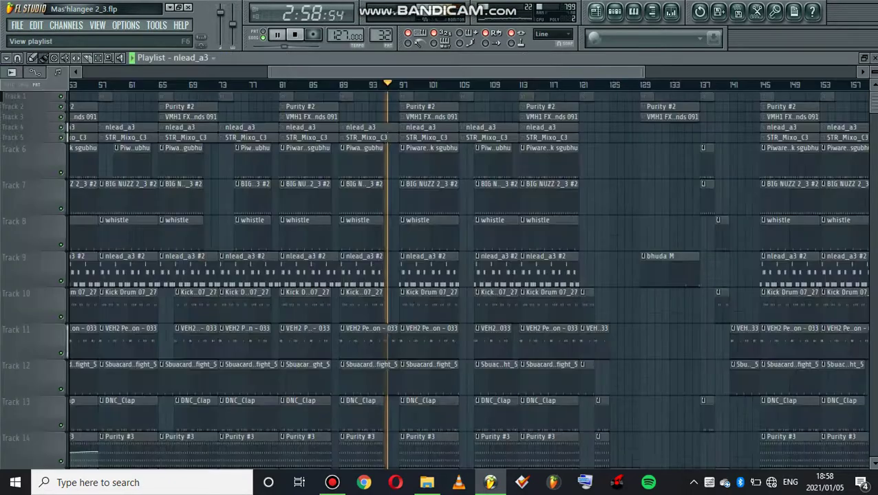
# Step: Open the STR_Mixo_C3 pattern on Track 5, view its whole sustained note, and return to the playlist
pyautogui.press('F7')
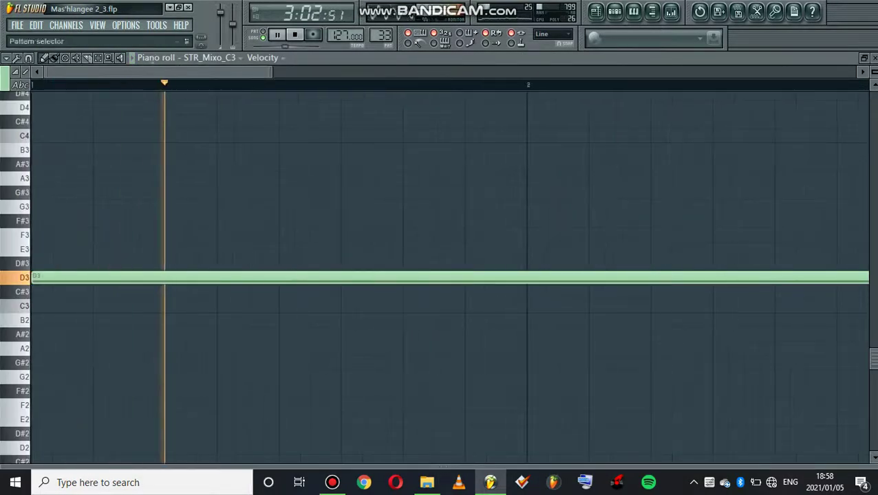
pyautogui.moveTo(272, 71); pyautogui.dragTo(855, 72)
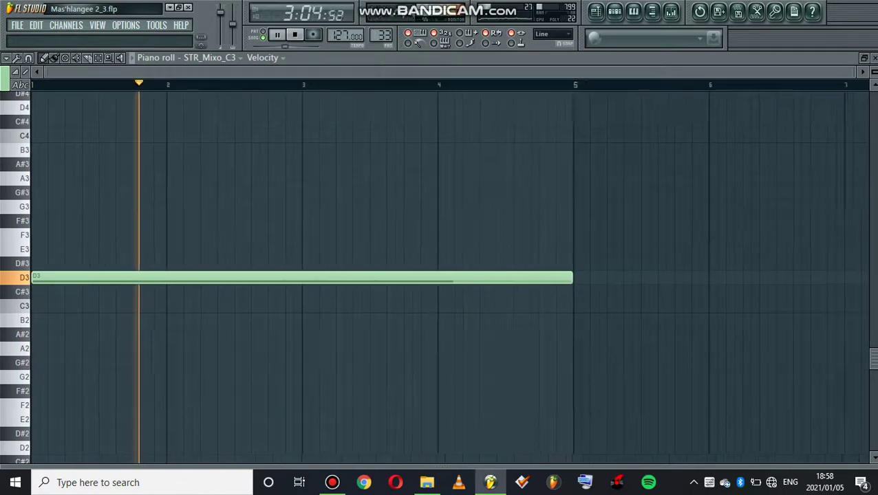
pyautogui.click(596, 12)
# Step: Open the Synth 3 #2 clip at bar 97 on Track 19, study its complete melody, and return to the playlist
pyautogui.moveTo(606, 72); pyautogui.dragTo(637, 71)
pyautogui.scroll(-8, 468, 275)
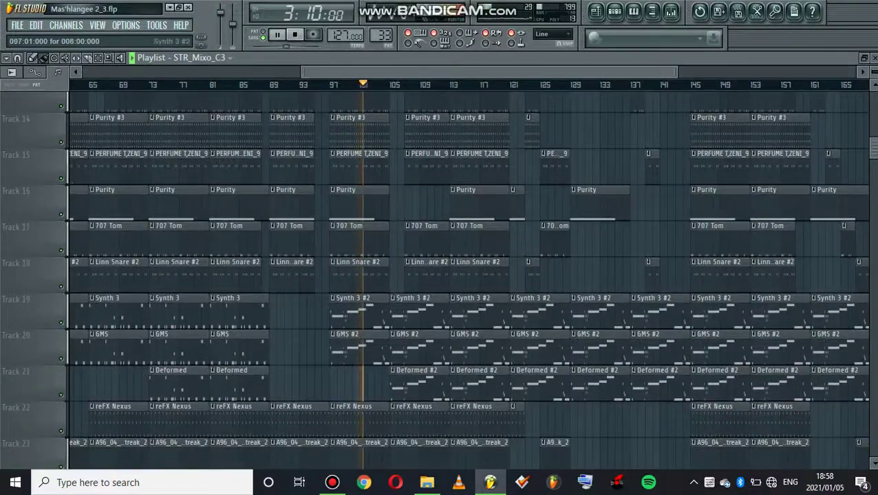
pyautogui.doubleClick(358, 313)
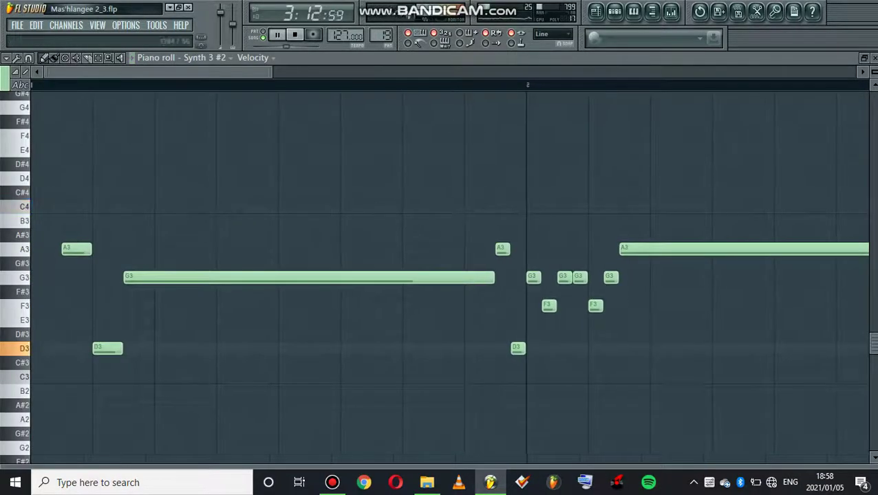
pyautogui.moveTo(272, 71); pyautogui.dragTo(805, 72)
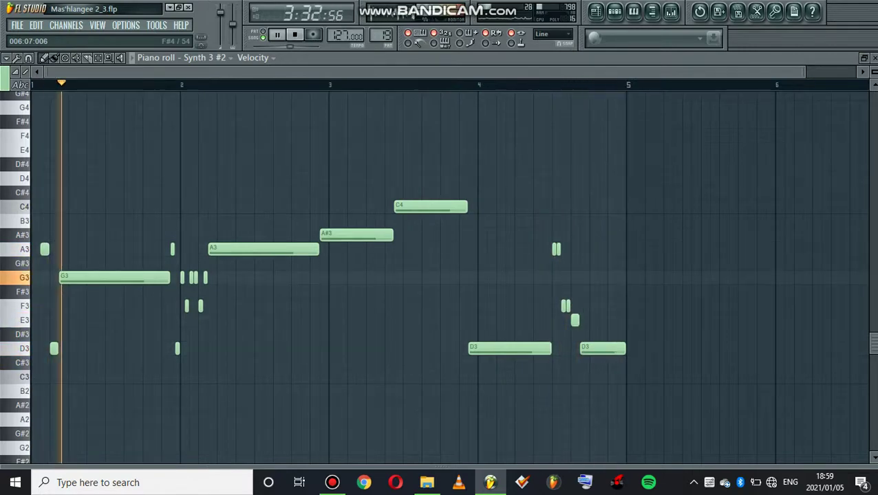
pyautogui.press('F5')
# Step: Review the full GMS #2 melody from Track 20 and its channel in the step sequencer, and return to the playlist
pyautogui.moveTo(606, 71); pyautogui.dragTo(637, 71)
pyautogui.doubleClick(475, 349)
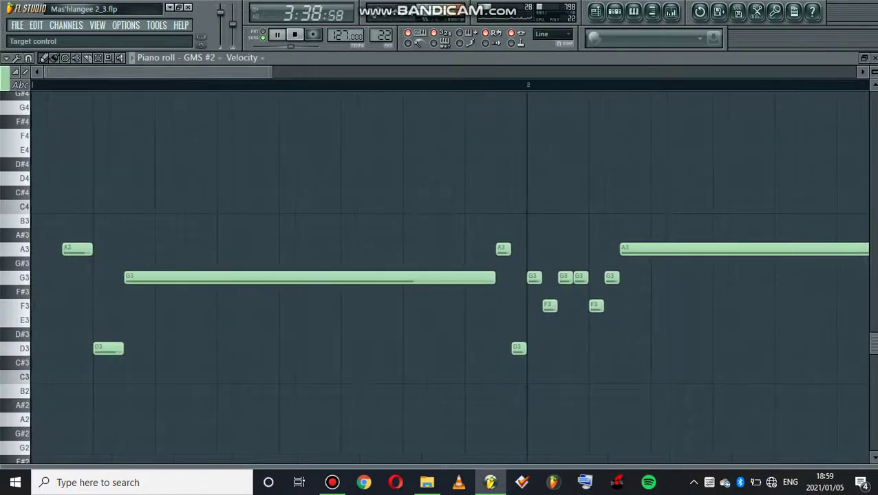
pyautogui.moveTo(272, 72); pyautogui.dragTo(854, 72)
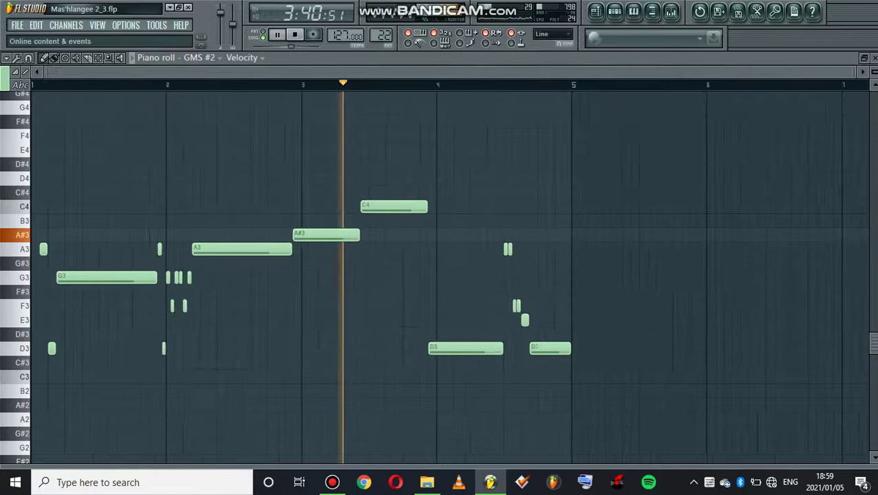
pyautogui.click(614, 11)
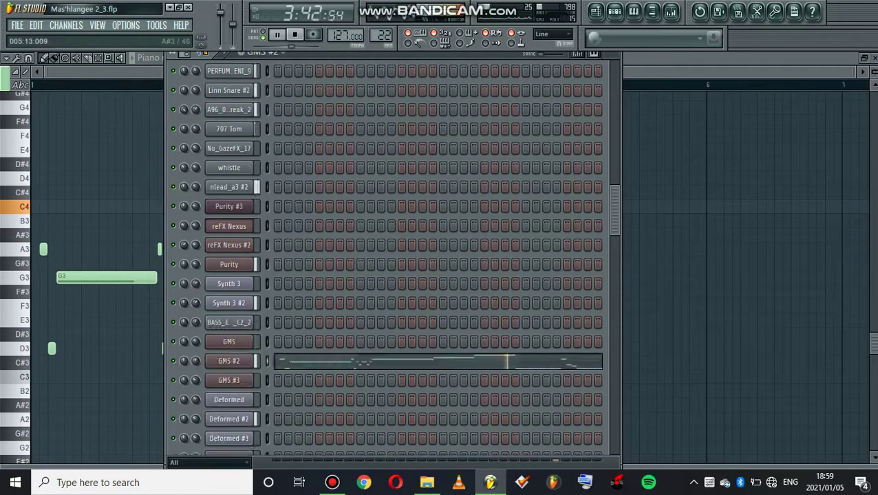
pyautogui.click(595, 11)
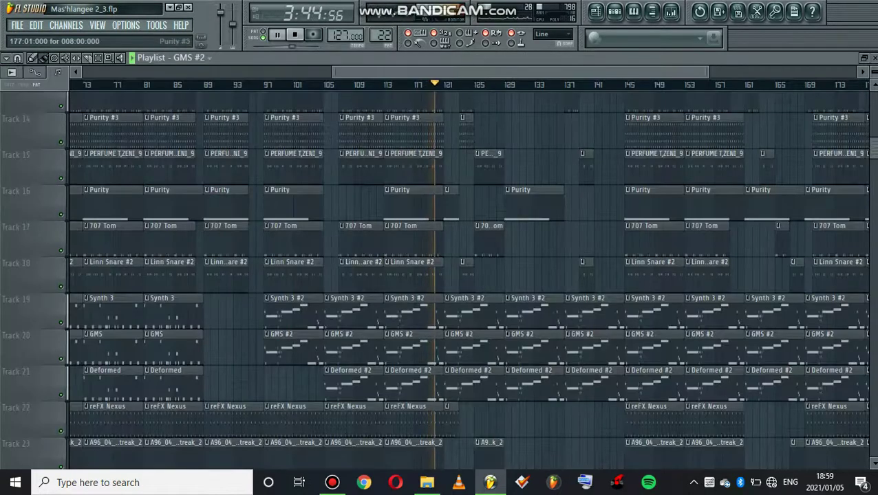
# Step: Open the first reFX Nexus #4 clip on Track 25 and view its complete melody in the piano roll
pyautogui.scroll(-3, 472, 275)
pyautogui.scroll(-2, 468, 275)
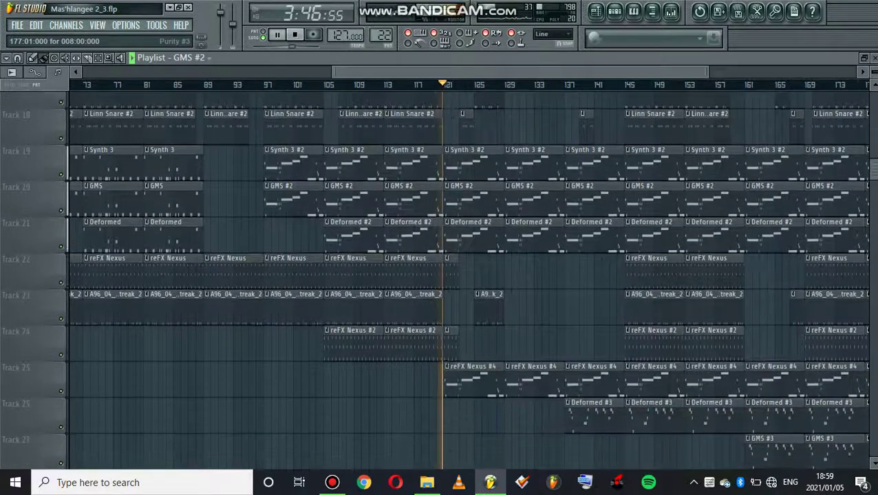
pyautogui.scroll(-2, 467, 275)
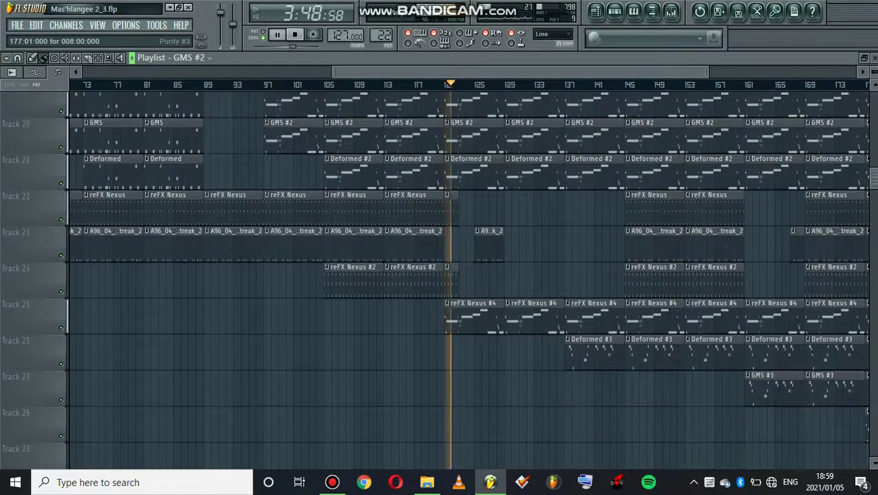
pyautogui.doubleClick(466, 320)
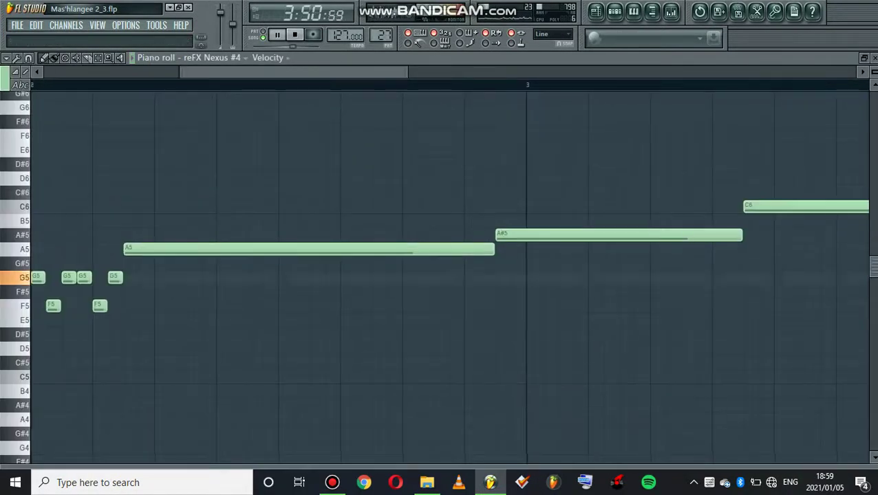
pyautogui.moveTo(272, 72); pyautogui.dragTo(855, 72)
# Step: Find the reFX Nexus #4 channel, view the preset loaded in its plugin, and return to the playlist
pyautogui.click(615, 11)
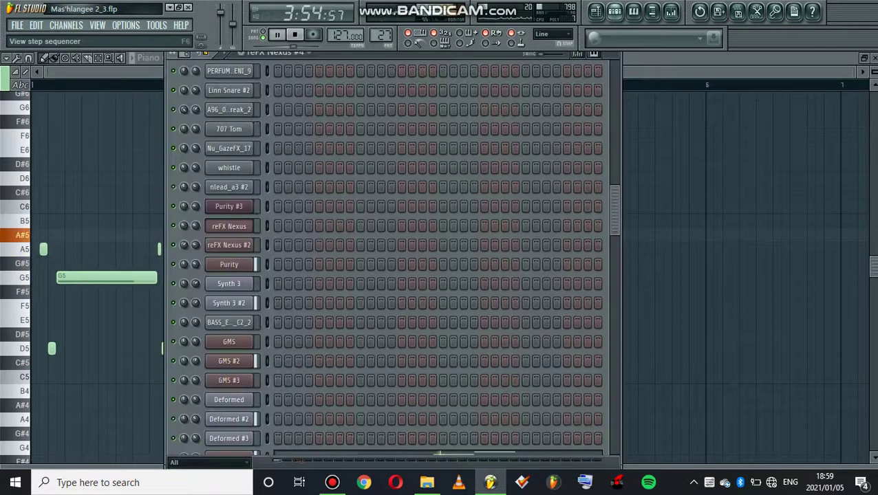
pyautogui.moveTo(614, 208); pyautogui.dragTo(614, 428)
pyautogui.click(229, 240)
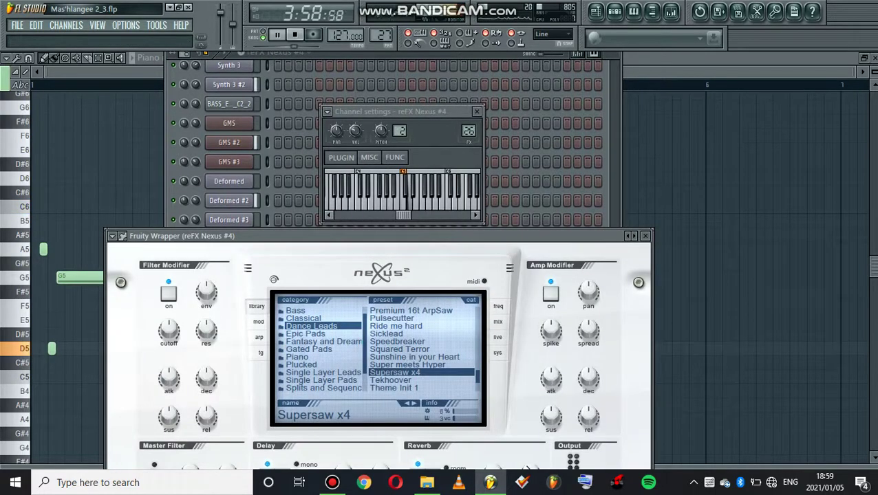
pyautogui.click(595, 11)
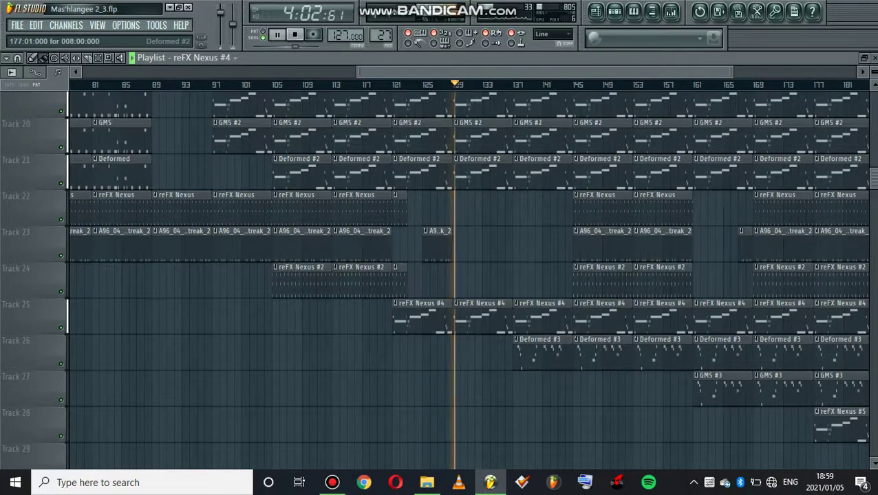
# Step: Review the bhuda M and bhuda M_2 channel settings for the Track 9 clip at bar 129, enabling Normalize on bhuda M
pyautogui.moveTo(873, 178); pyautogui.dragTo(874, 105)
pyautogui.scroll(1, 840, 275)
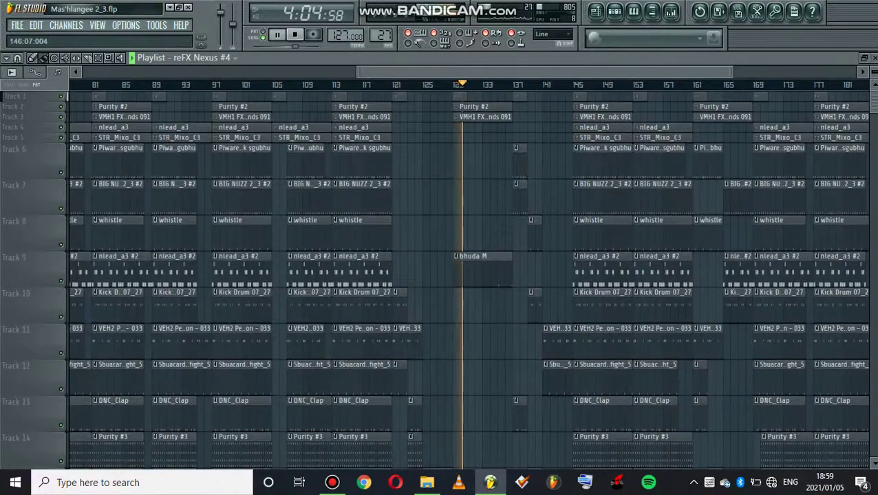
pyautogui.click(496, 267)
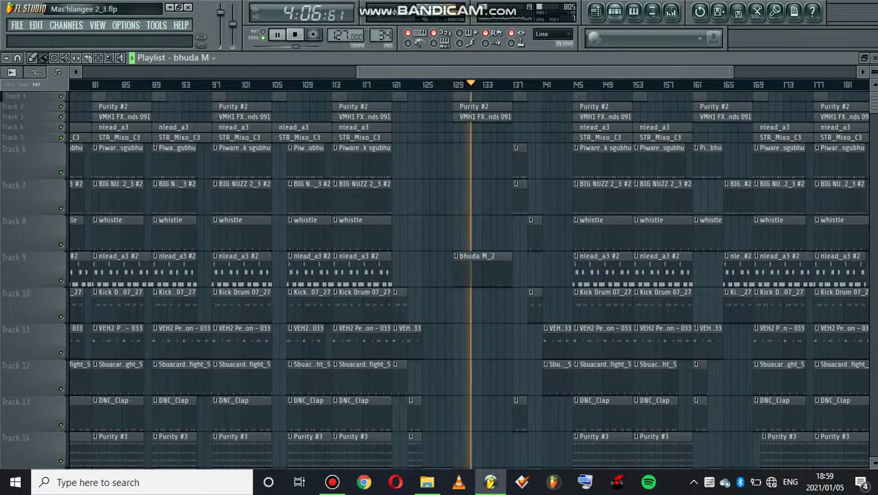
pyautogui.click(615, 11)
pyautogui.click(230, 375)
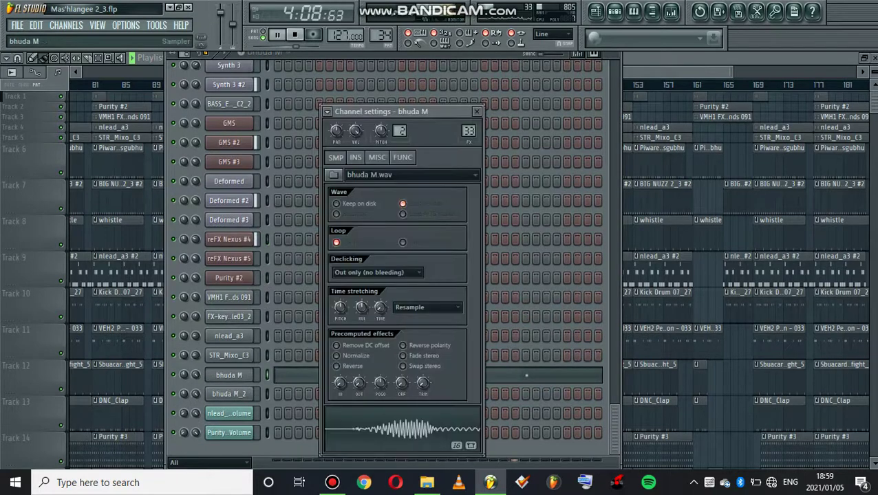
pyautogui.click(229, 394)
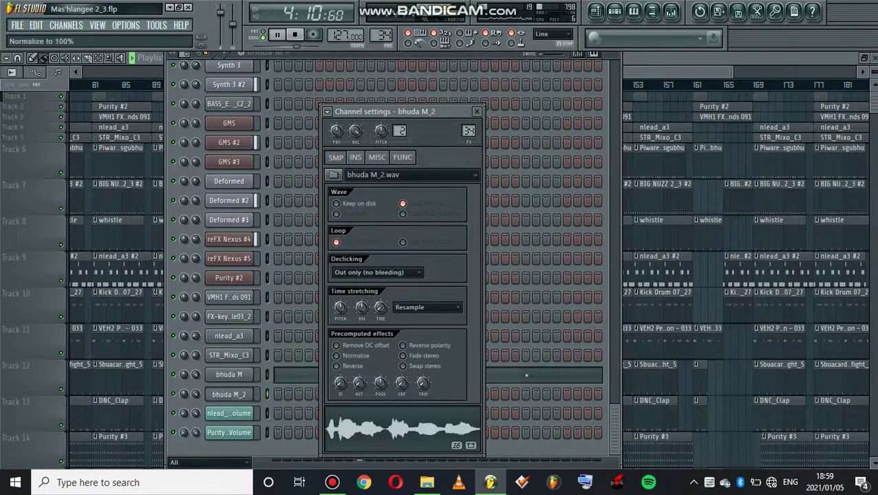
pyautogui.click(229, 375)
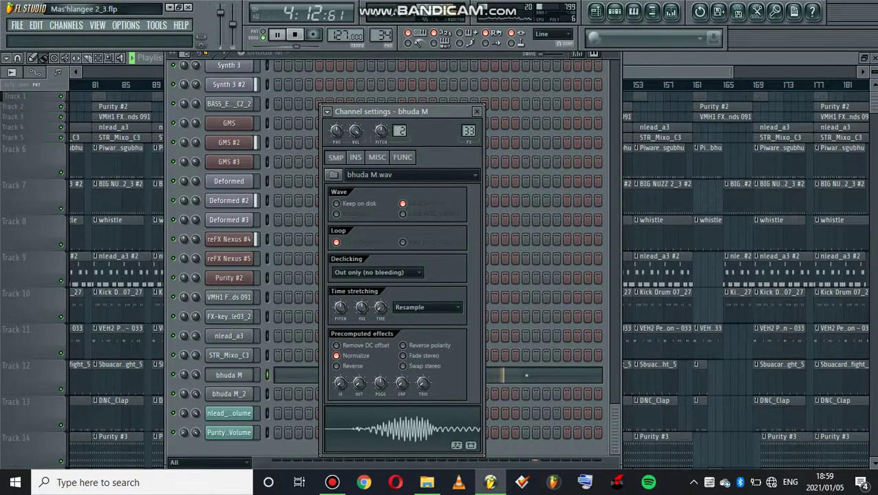
# Step: Pan the bhuda M_2 mixer track 65% right and check it against the bhuda M track's panning
pyautogui.click(669, 12)
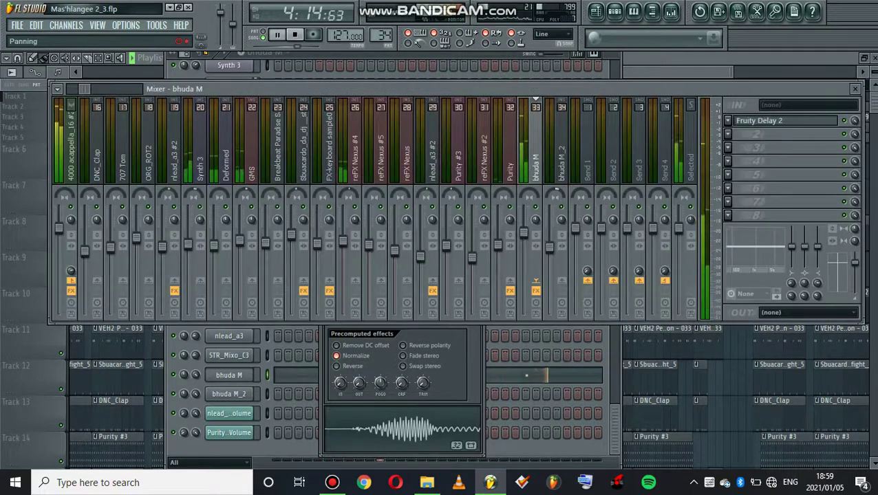
pyautogui.moveTo(562, 196); pyautogui.dragTo(562, 182)
pyautogui.click(536, 194)
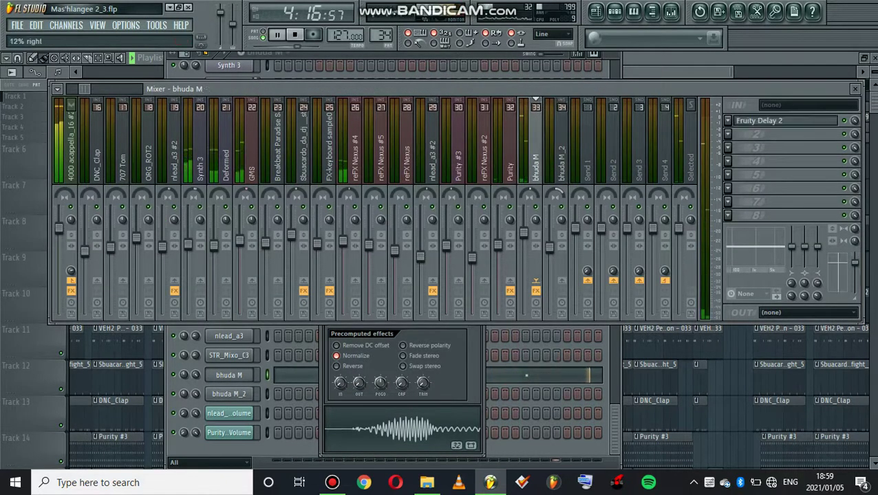
pyautogui.moveTo(560, 196); pyautogui.dragTo(559, 198)
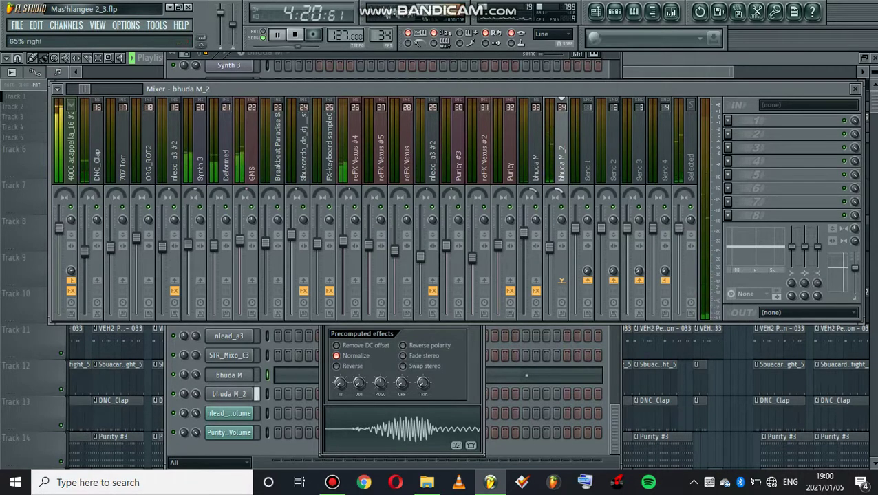
pyautogui.click(532, 195)
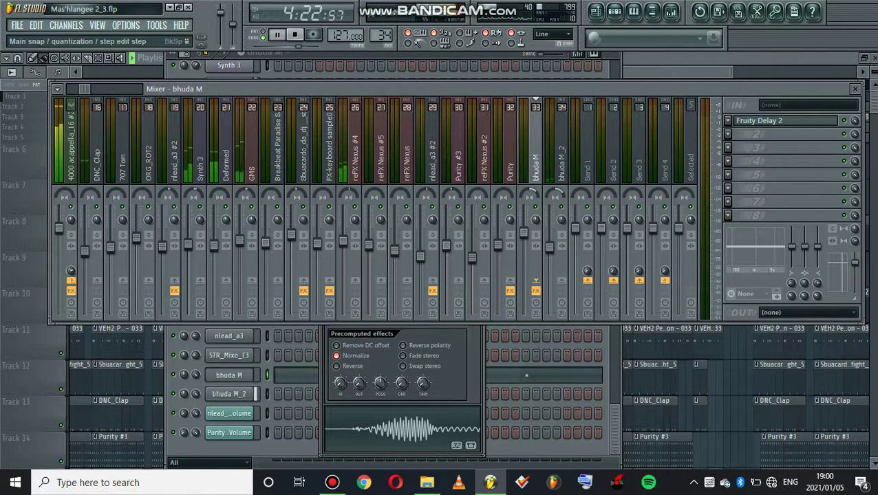
# Step: Return to the playlist and save the project
pyautogui.click(597, 12)
pyautogui.click(18, 26)
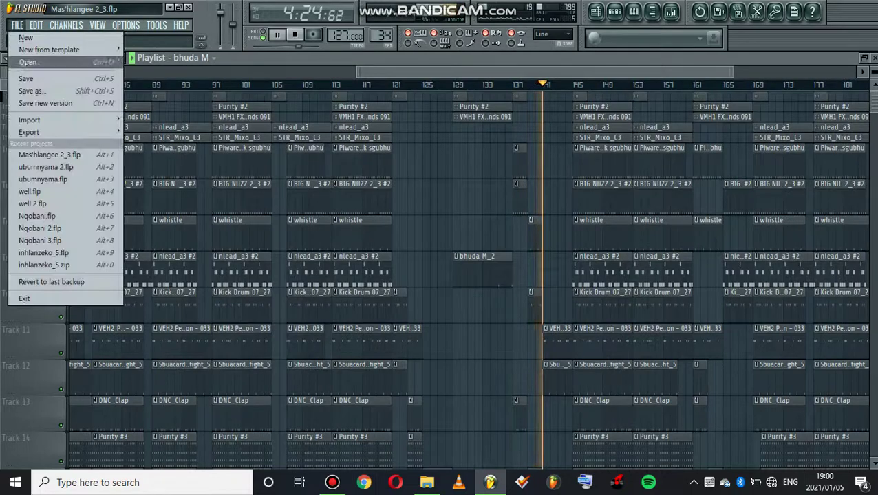
pyautogui.click(26, 79)
# Step: Open the first Deformed #3 clip on Track 26, study its complete melody, and return to the playlist
pyautogui.moveTo(545, 72); pyautogui.dragTo(580, 72)
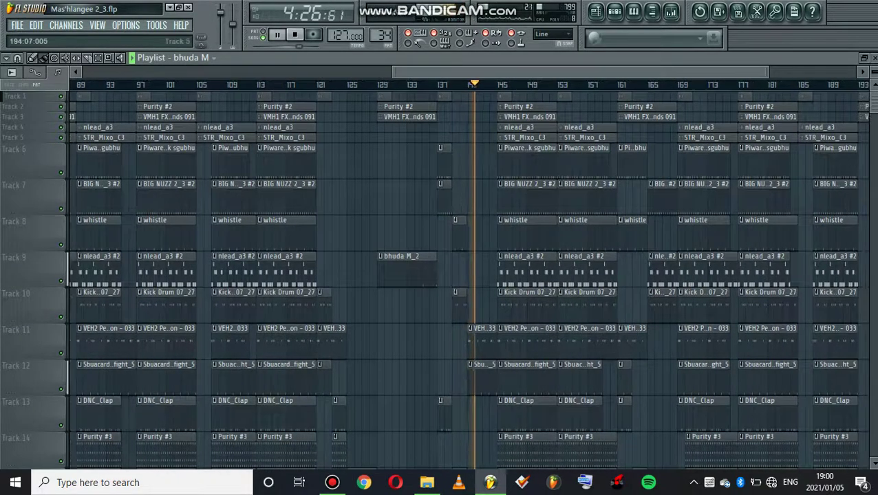
pyautogui.moveTo(874, 103); pyautogui.dragTo(874, 193)
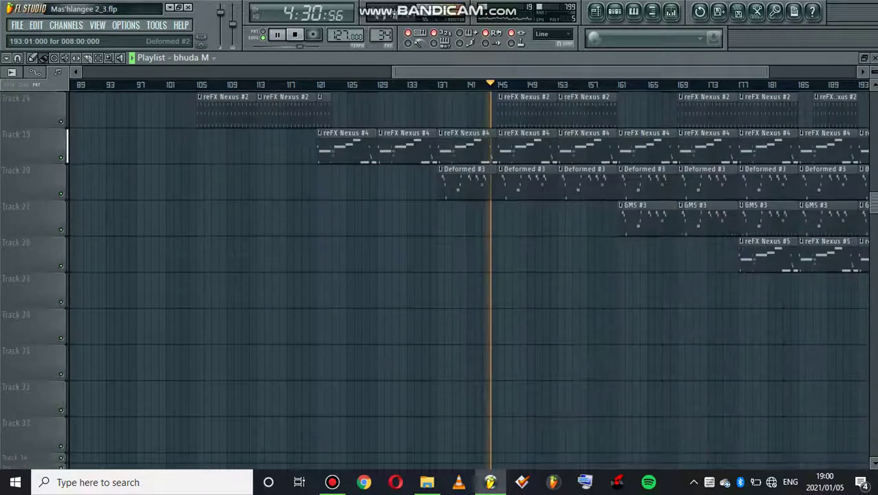
pyautogui.doubleClick(462, 180)
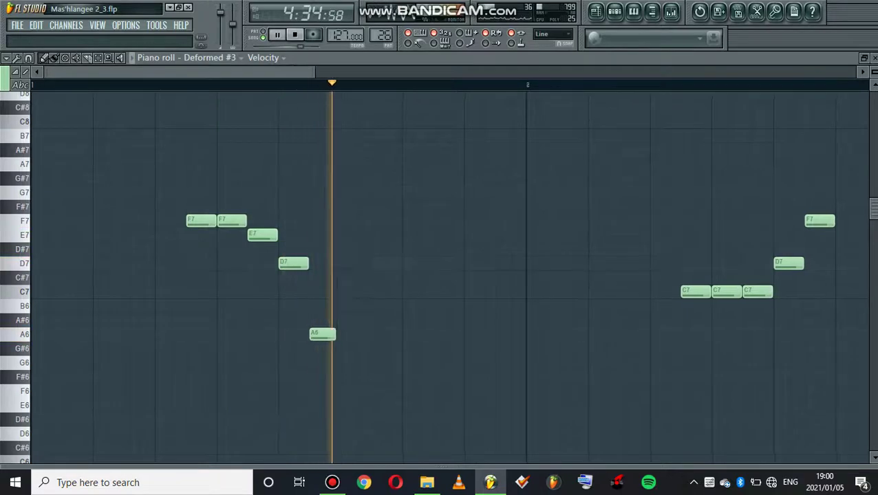
pyautogui.scroll(-4, 447, 276)
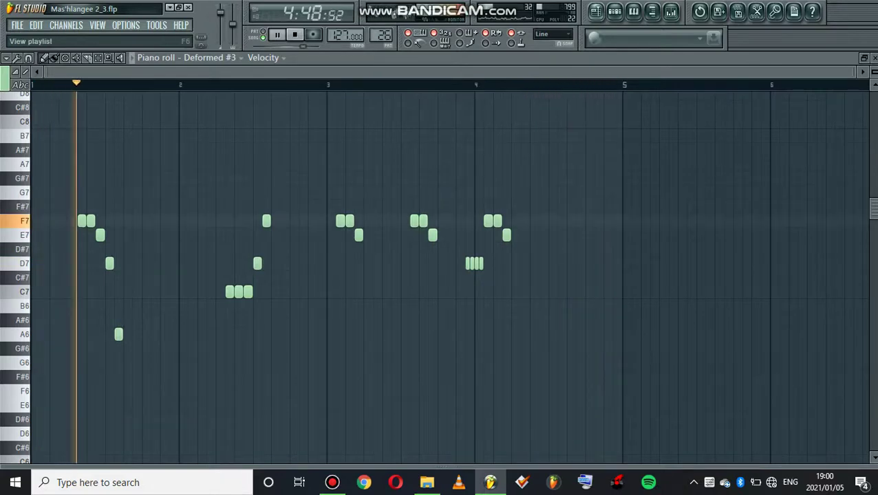
pyautogui.press('F5')
# Step: View the complete GMS #3 melody from Track 27 in the piano roll and return to the playlist
pyautogui.moveTo(495, 71); pyautogui.dragTo(558, 71)
pyautogui.press('F7')
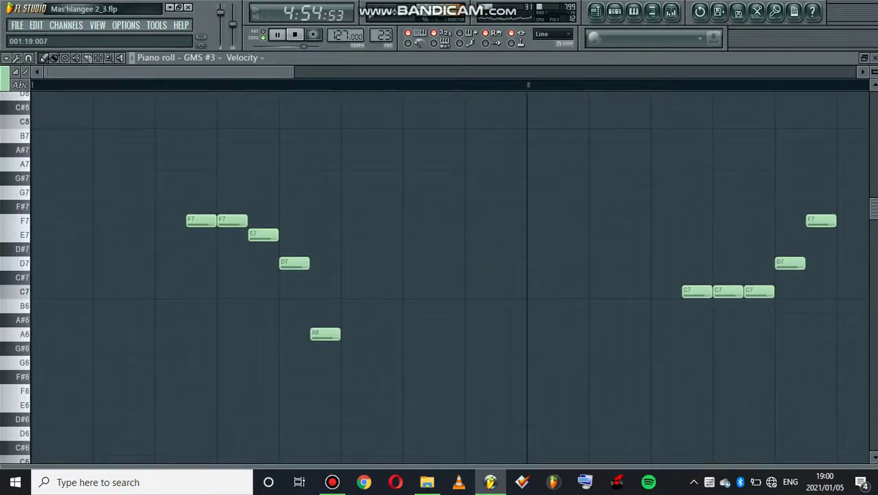
pyautogui.moveTo(293, 72); pyautogui.dragTo(854, 72)
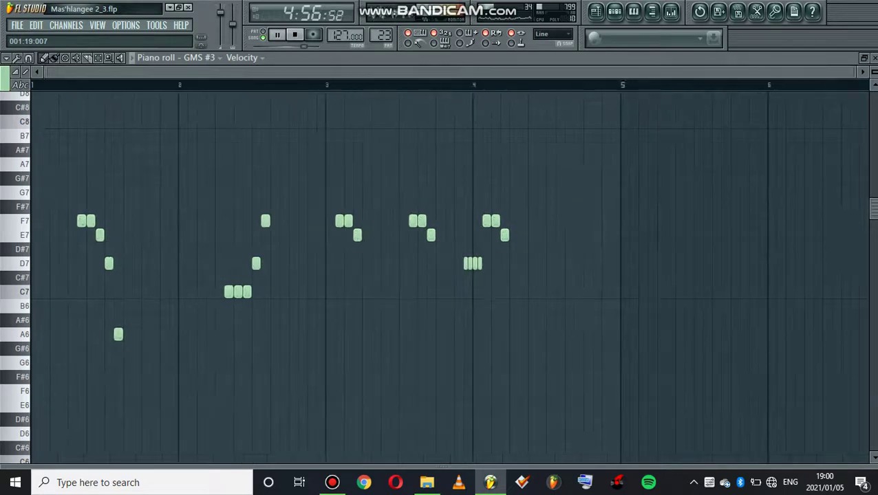
pyautogui.scroll(5, 448, 275)
pyautogui.press('F5')
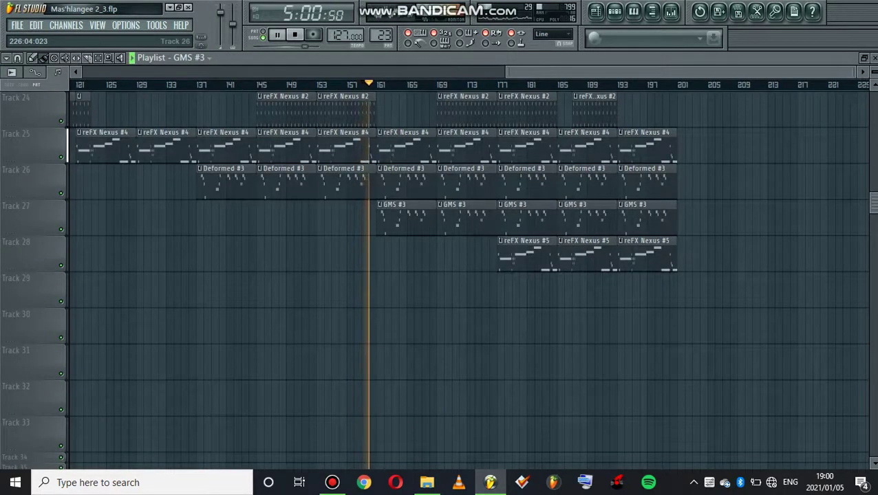
# Step: Look over the playlist from bar 121 onward, temporarily enlarging Tracks 2 to 5 to inspect their clips
pyautogui.scroll(7, 468, 275)
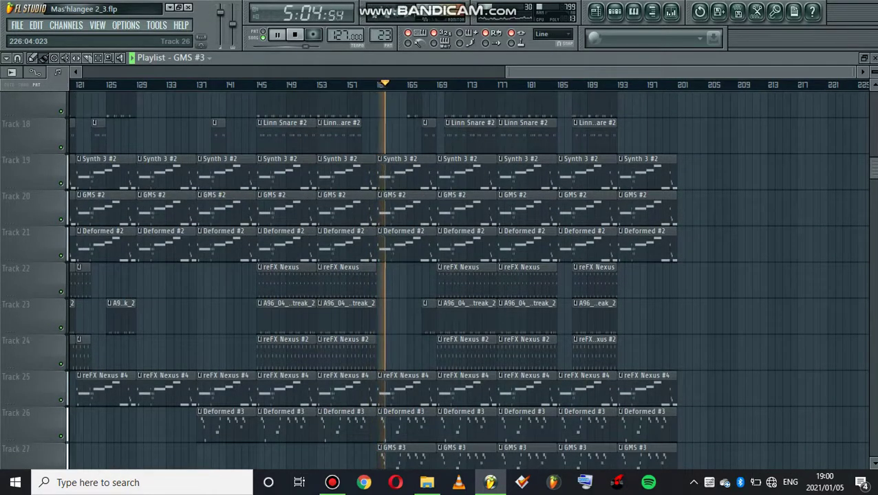
pyautogui.scroll(-3, 468, 275)
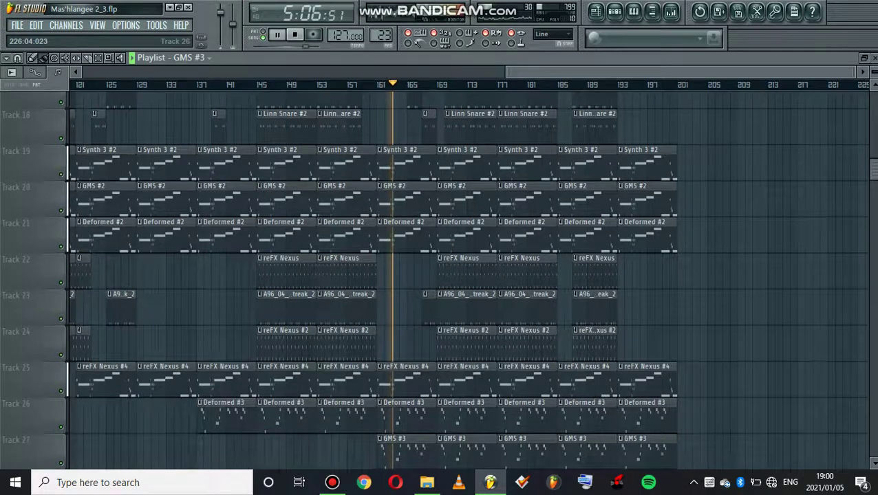
pyautogui.scroll(4, 468, 276)
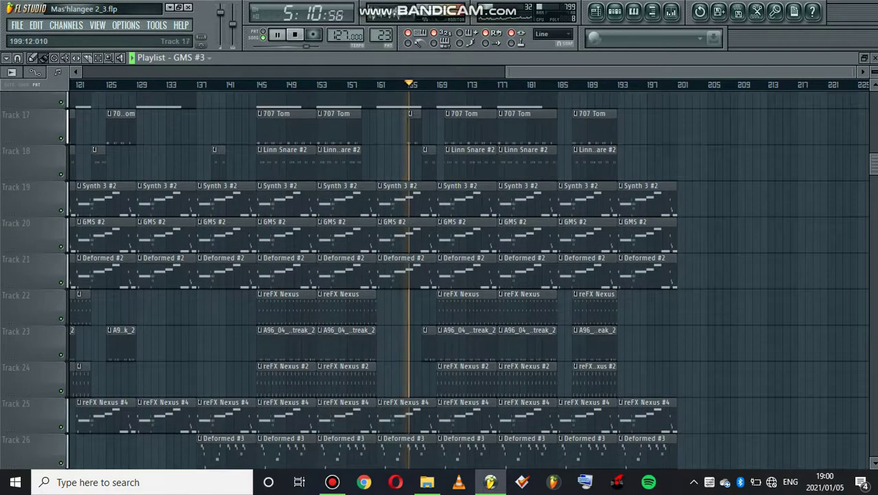
pyautogui.scroll(15, 439, 275)
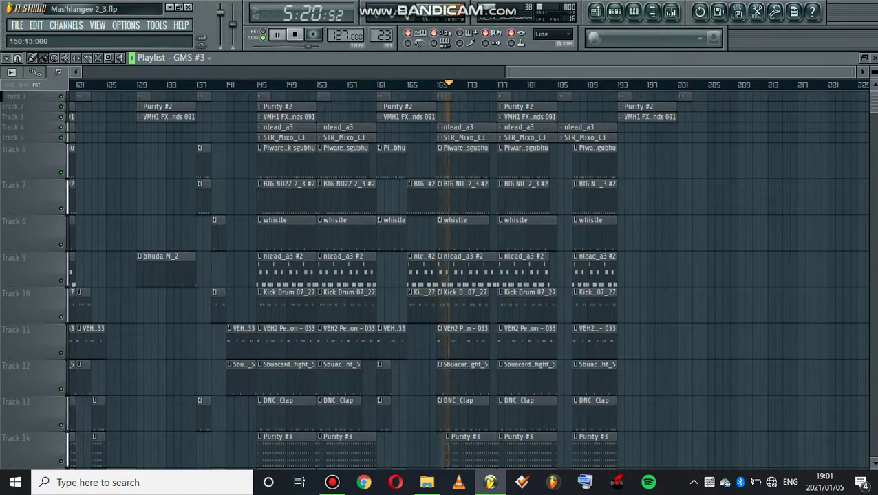
pyautogui.moveTo(34, 112); pyautogui.dragTo(35, 217)
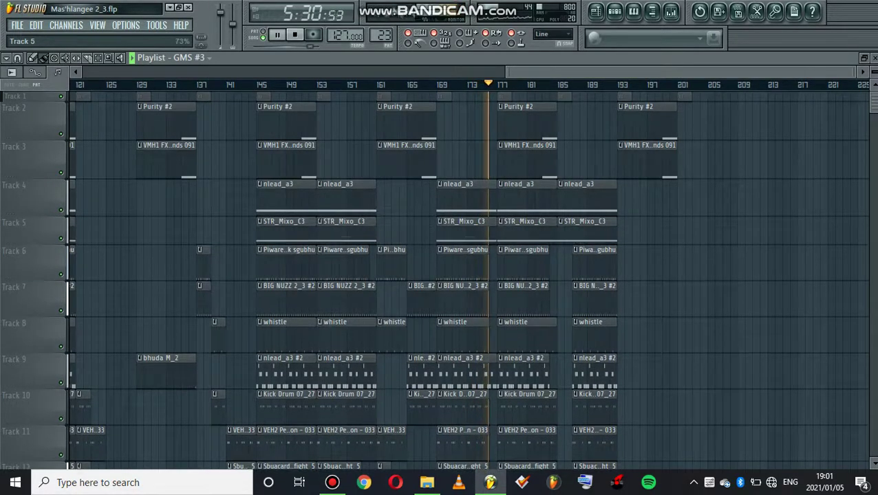
pyautogui.moveTo(35, 216); pyautogui.dragTo(34, 112)
# Step: Review the reFX Nexus #5 melody at bar 177 on Track 28 and its plugin preset, and return to the playlist
pyautogui.scroll(-18, 468, 275)
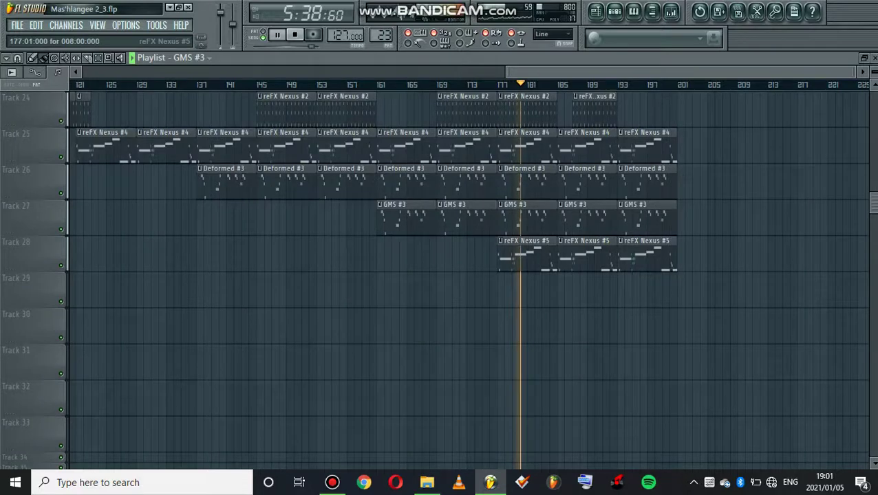
pyautogui.doubleClick(542, 249)
pyautogui.moveTo(543, 72); pyautogui.dragTo(856, 71)
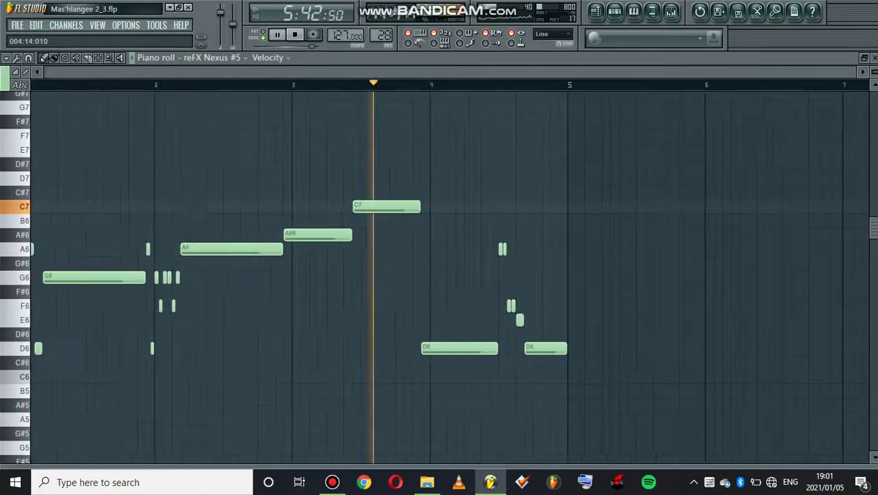
pyautogui.press('F6')
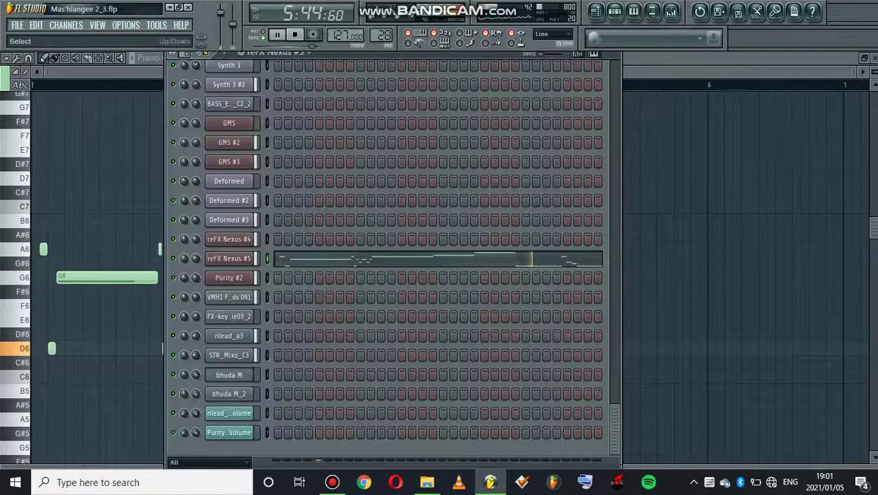
pyautogui.click(229, 258)
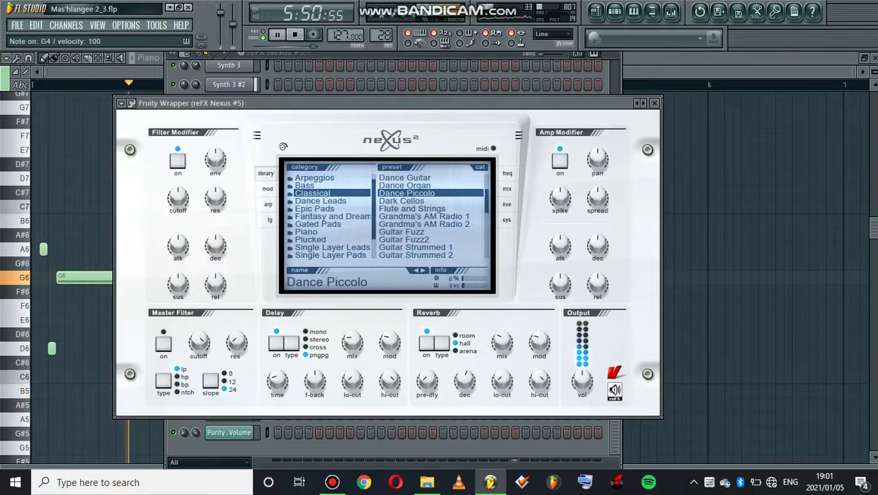
pyautogui.press('F5')
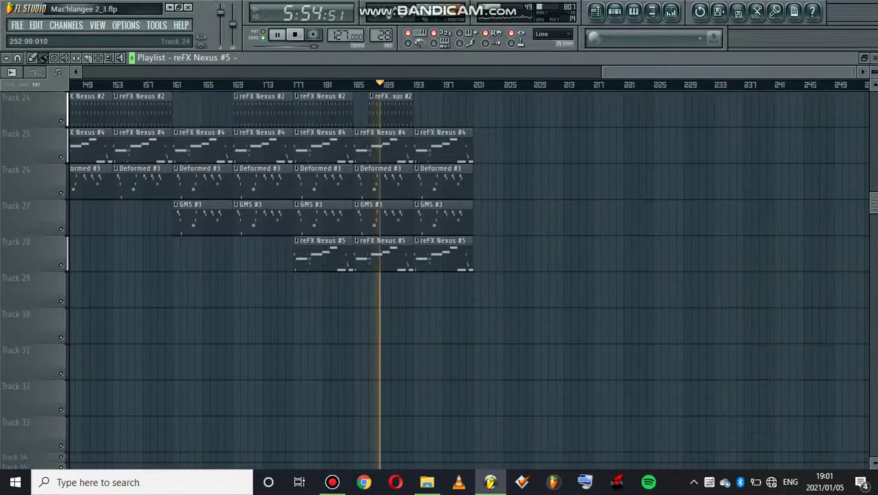
# Step: Look over the closing section of the arrangement across all tracks and return to bar 1 of the playlist
pyautogui.scroll(10, 468, 275)
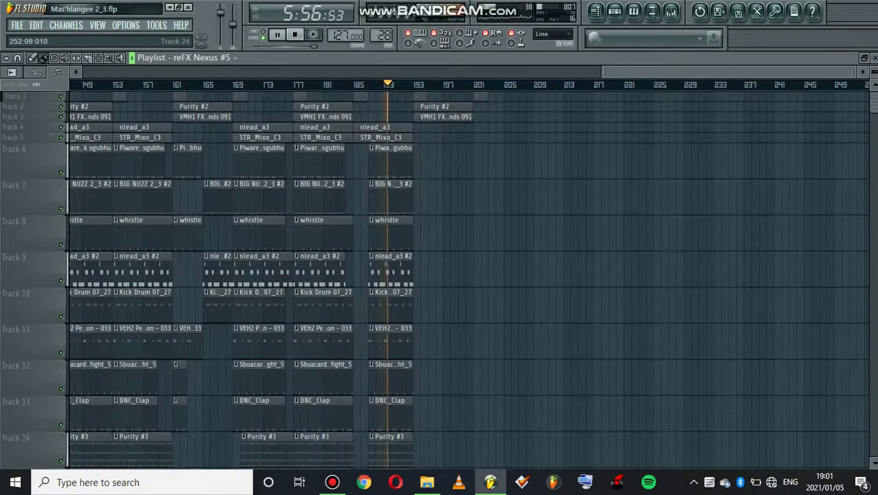
pyautogui.scroll(-9, 468, 275)
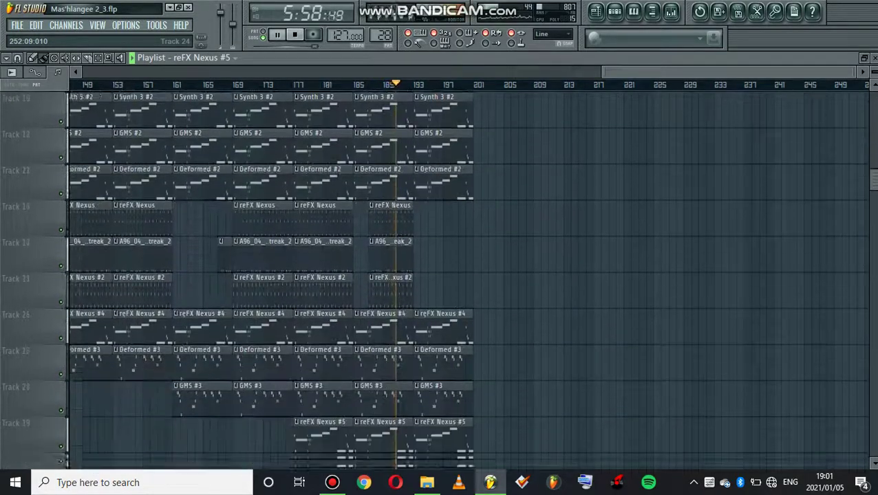
pyautogui.scroll(-2, 468, 275)
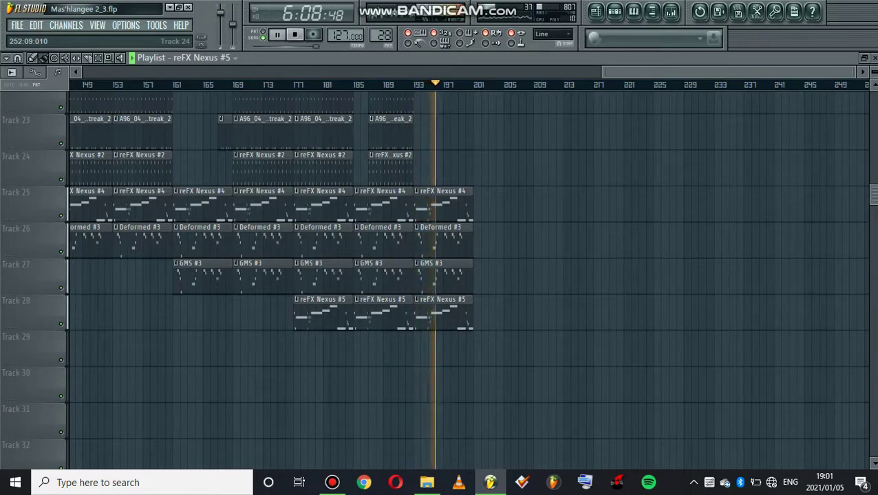
pyautogui.moveTo(874, 195); pyautogui.dragTo(874, 103)
pyautogui.moveTo(778, 72); pyautogui.dragTo(344, 71)
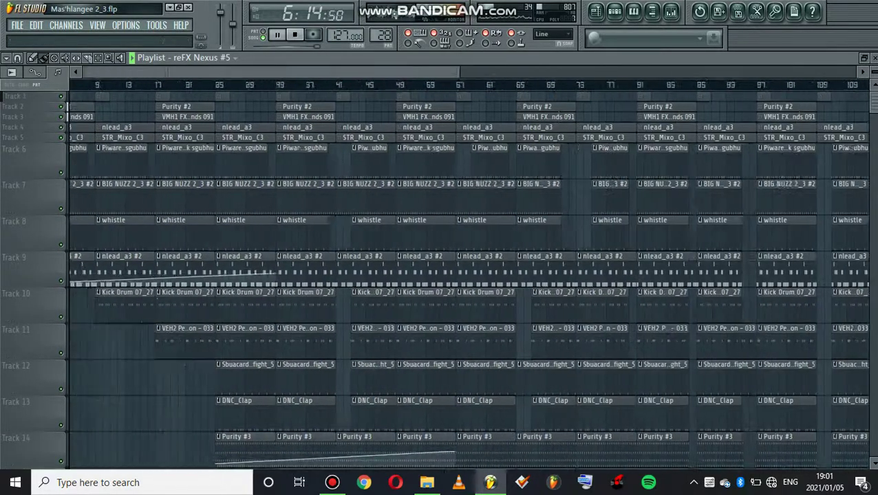
pyautogui.moveTo(186, 71); pyautogui.dragTo(167, 71)
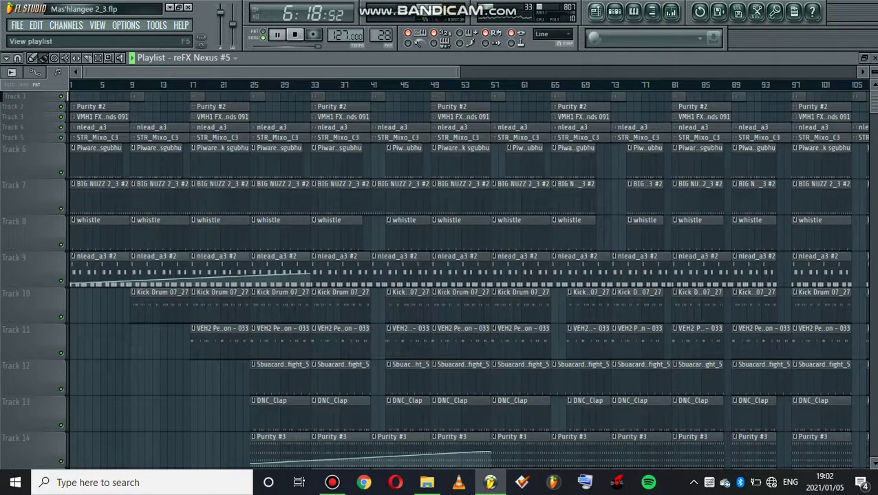
# Step: Stop the song, play only the Nu_GazeFX_17 pattern from Track 1, and review its channel in the step sequencer
pyautogui.press('space')
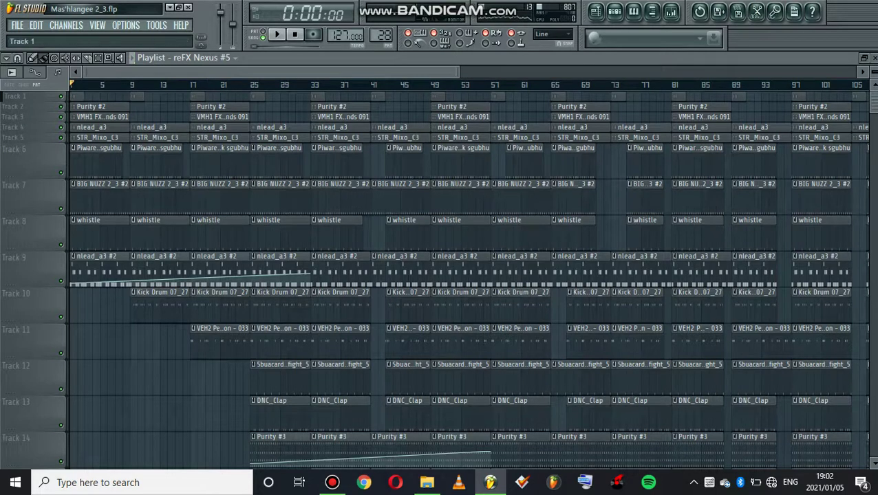
pyautogui.rightClick(71, 103)
pyautogui.click(259, 34)
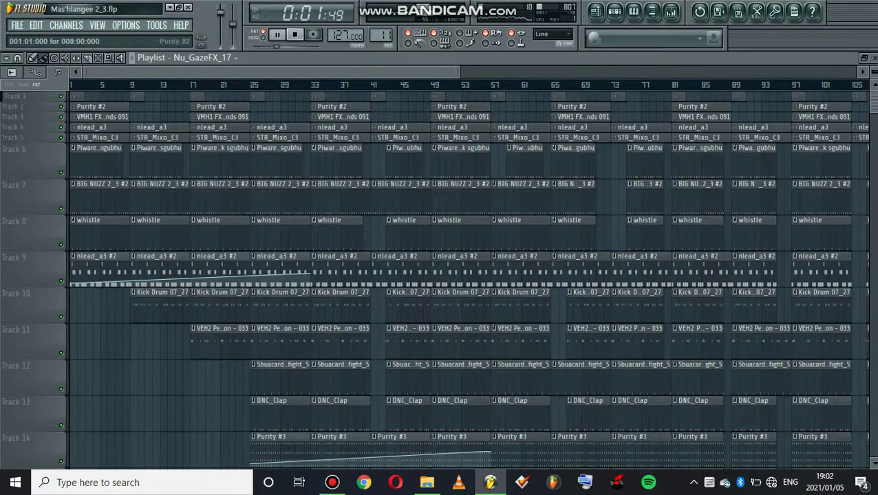
pyautogui.click(615, 11)
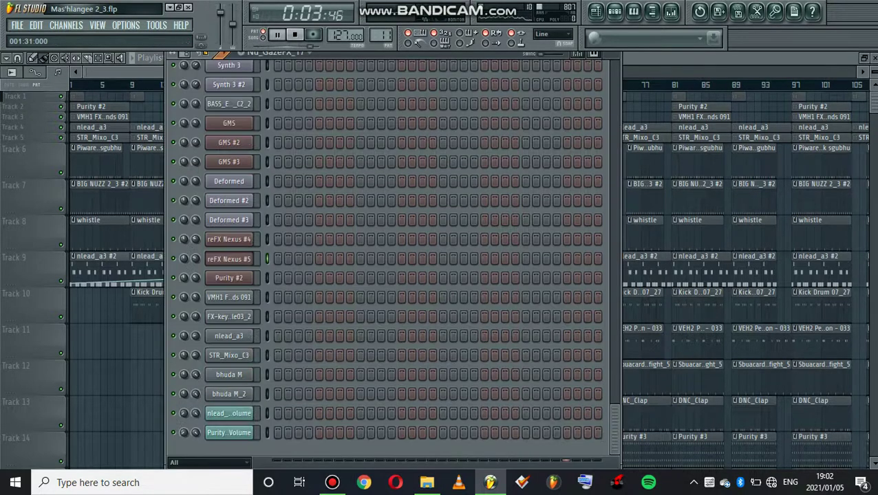
pyautogui.scroll(6, 597, 254)
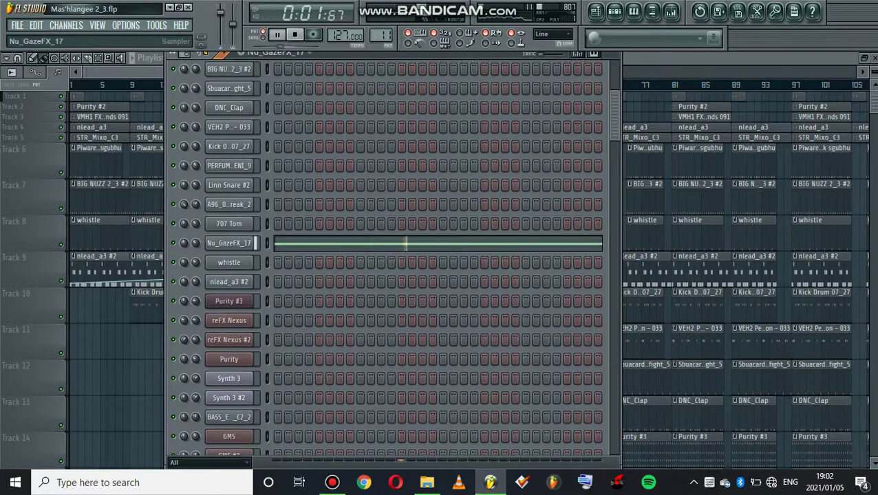
pyautogui.click(229, 244)
# Step: Play the nlead_a3 pattern from Track 4, review its channel in the step sequencer, and pick the STR_Mixo_C3 clip on Track 5
pyautogui.click(102, 117)
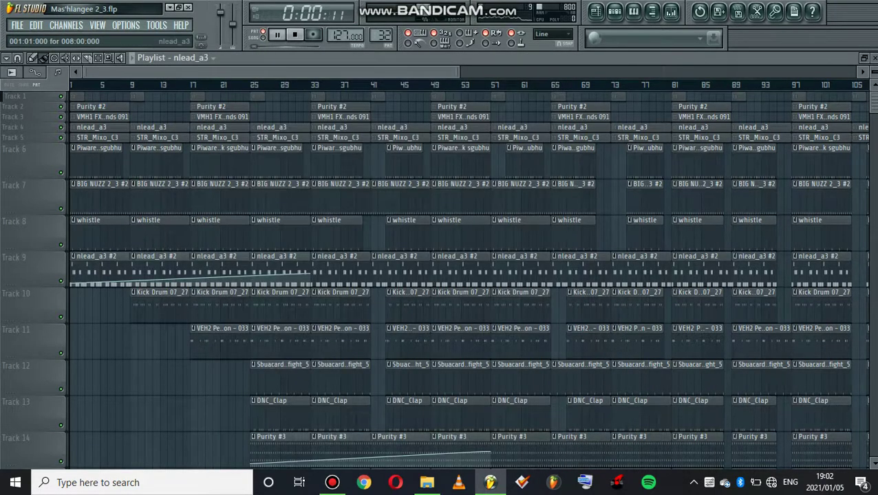
pyautogui.click(614, 11)
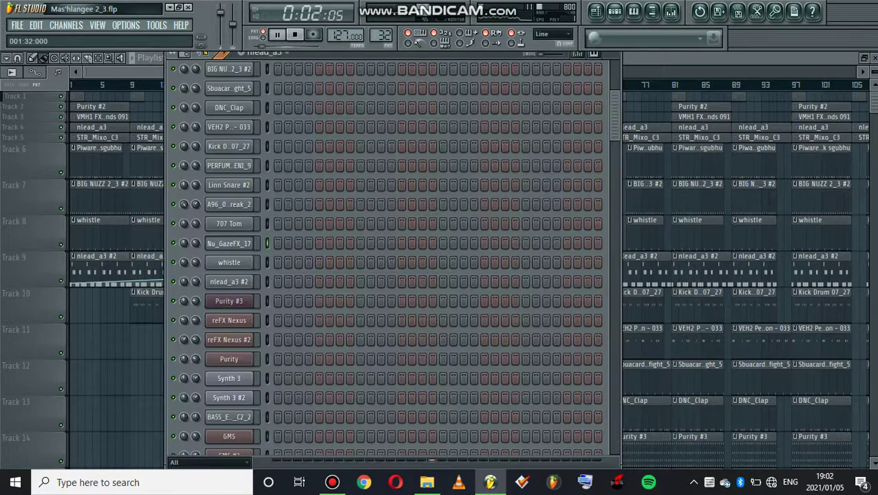
pyautogui.scroll(-6, 437, 254)
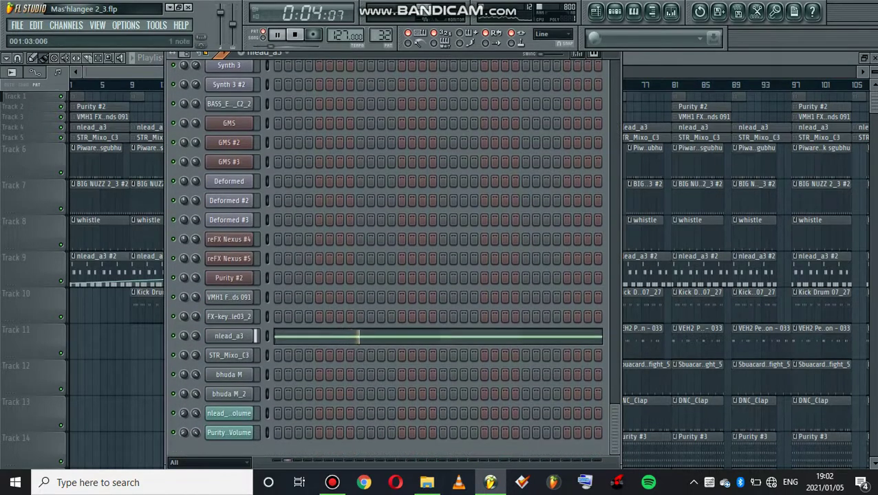
pyautogui.click(101, 137)
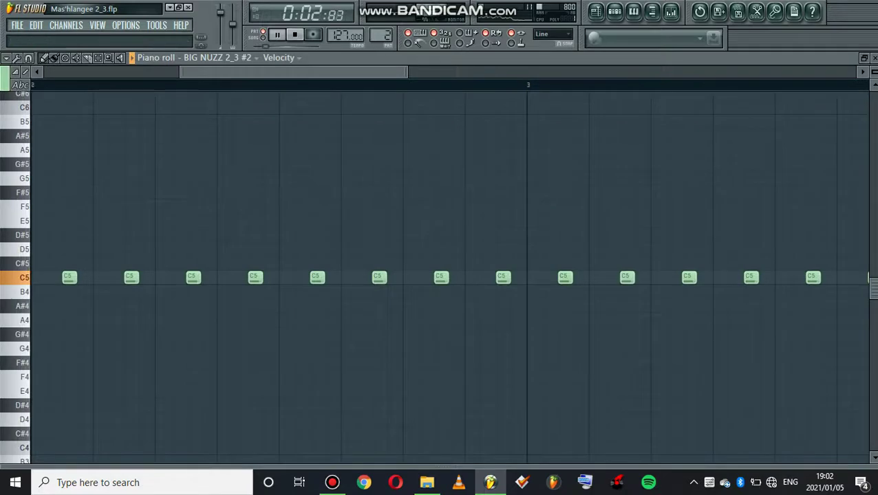
# Step: Review all BIG NUZZ 2_3 #2 notes in the piano roll with their note pan values displayed, and return to the playlist
pyautogui.moveTo(248, 468); pyautogui.dragTo(261, 221)
pyautogui.moveTo(406, 71); pyautogui.dragTo(667, 72)
pyautogui.click(279, 57)
pyautogui.click(284, 81)
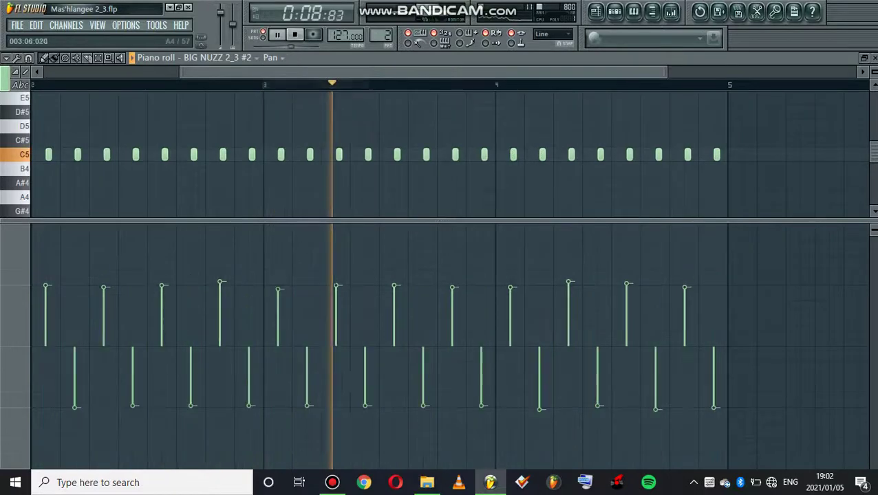
pyautogui.moveTo(182, 71); pyautogui.dragTo(45, 72)
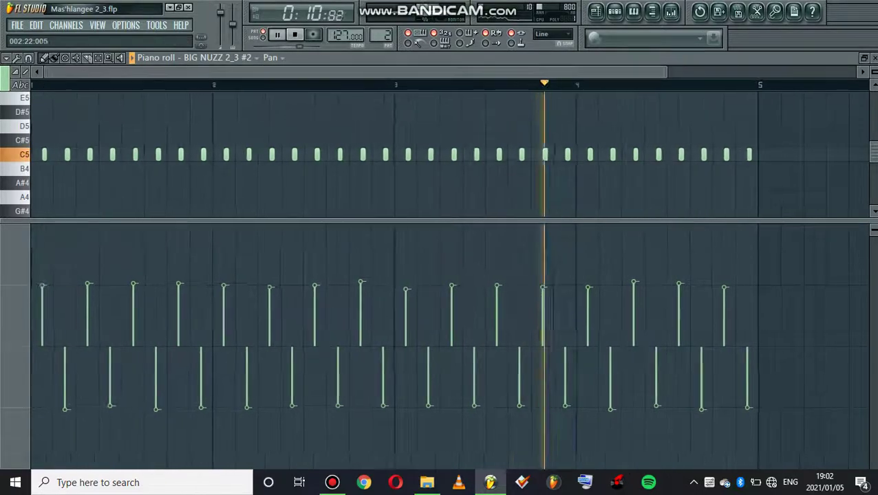
pyautogui.press('F6')
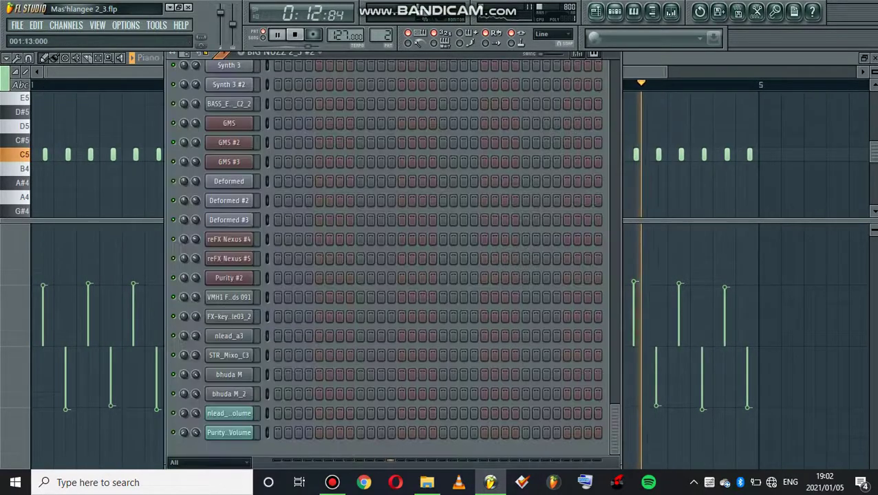
pyautogui.press('F5')
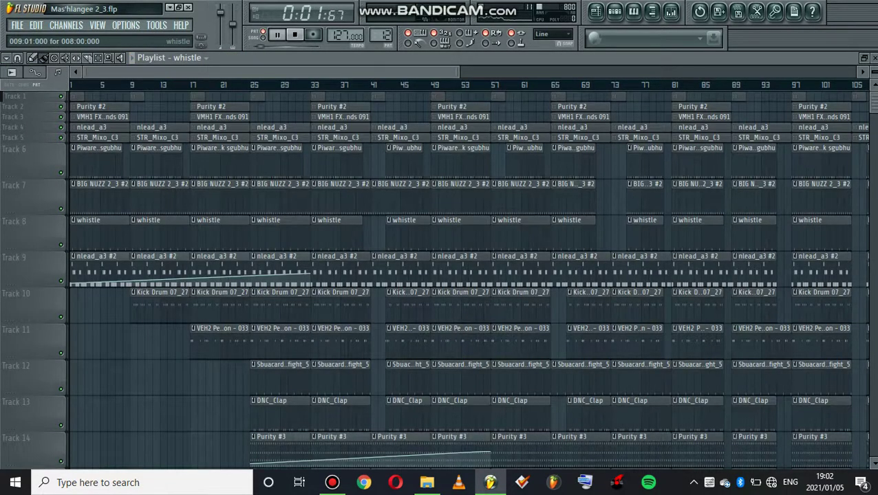
# Step: Review the whistle pattern in the piano roll with note velocity as the target control, auditioning an octave shift, and return to the playlist
pyautogui.press('F7')
pyautogui.moveTo(475, 221); pyautogui.dragTo(474, 466)
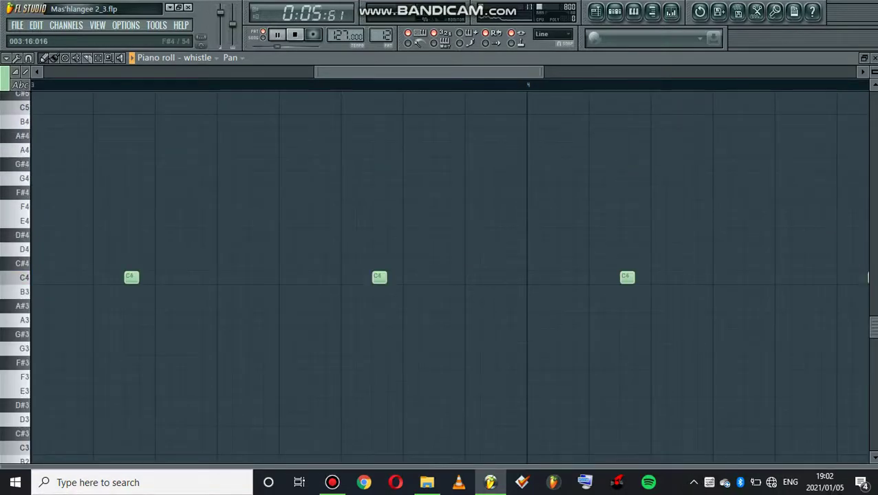
pyautogui.click(232, 57)
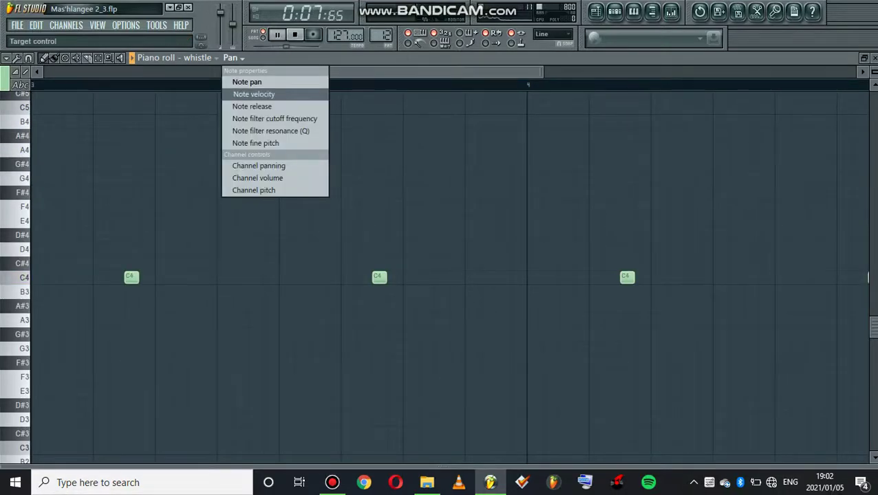
pyautogui.click(251, 93)
pyautogui.hotkey('ctrl', 'Up')
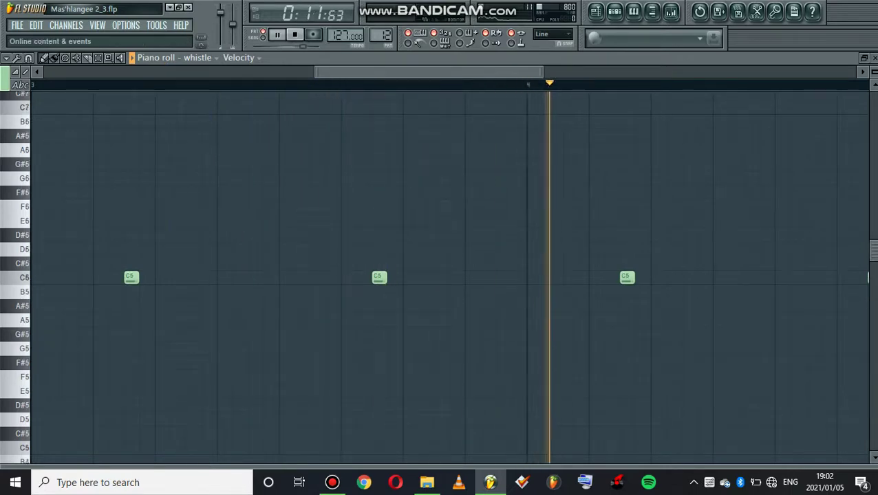
pyautogui.press('F6')
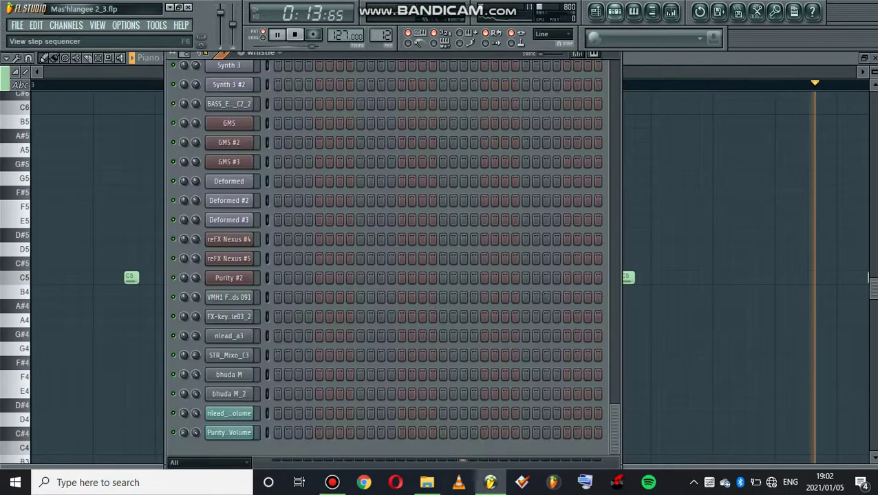
pyautogui.press('F5')
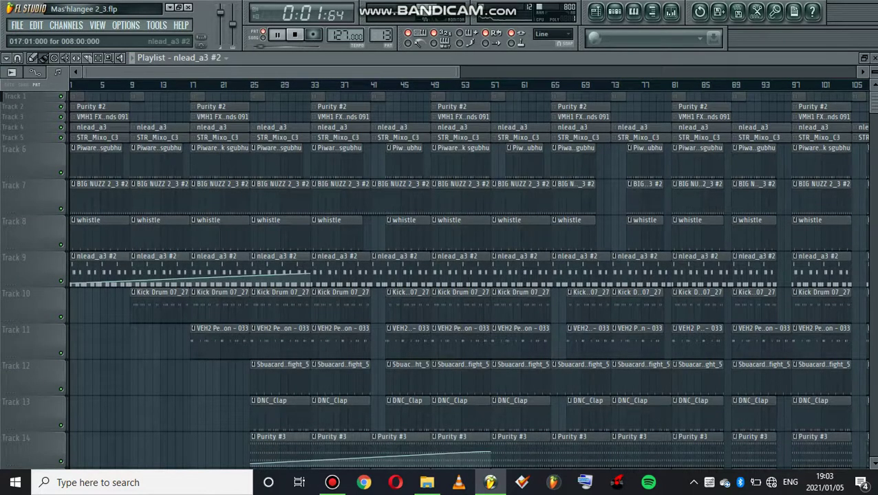
# Step: View the complete nlead_a3 #2 melody in the piano roll, auditioning it one octave higher and restoring the original octave
pyautogui.click(613, 10)
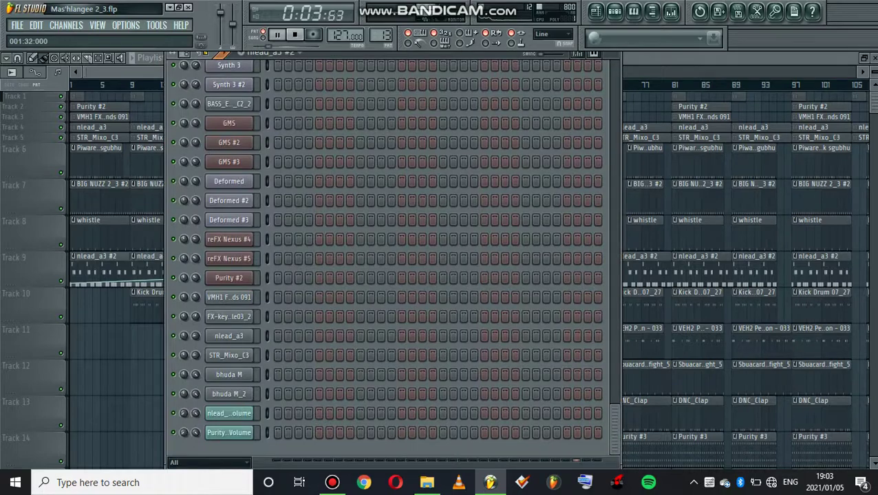
pyautogui.scroll(5, 380, 250)
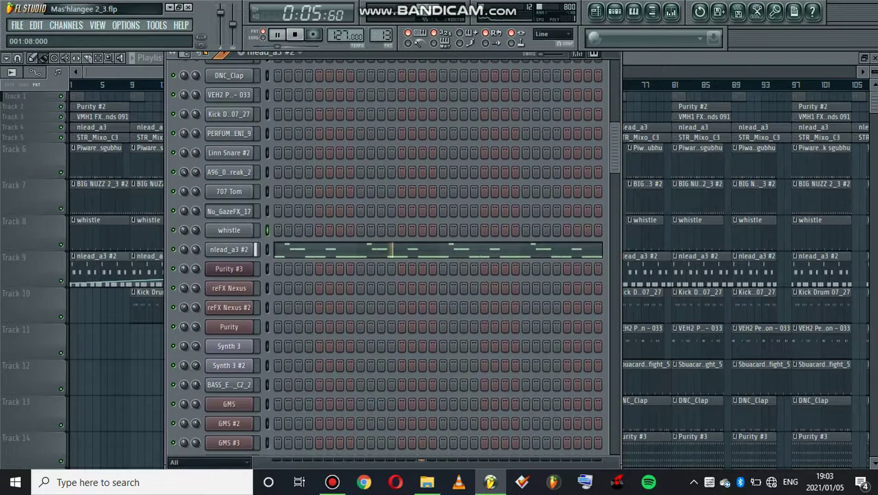
pyautogui.click(333, 483)
pyautogui.click(332, 483)
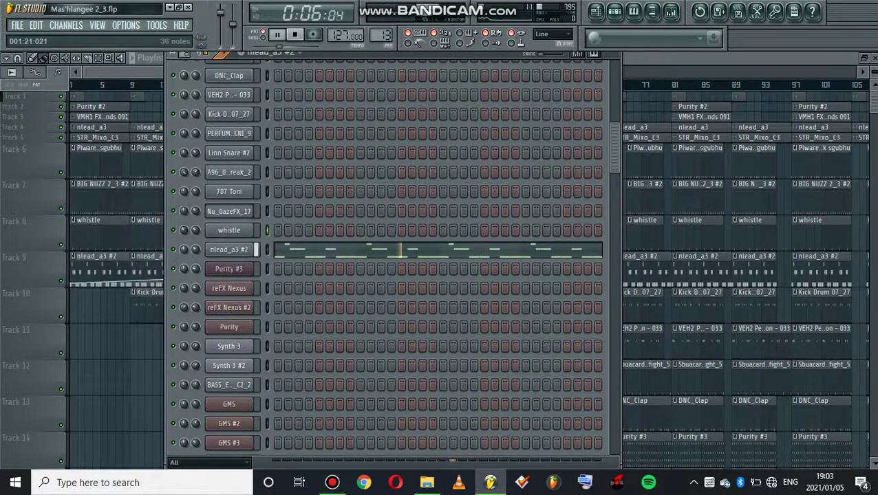
pyautogui.click(328, 247)
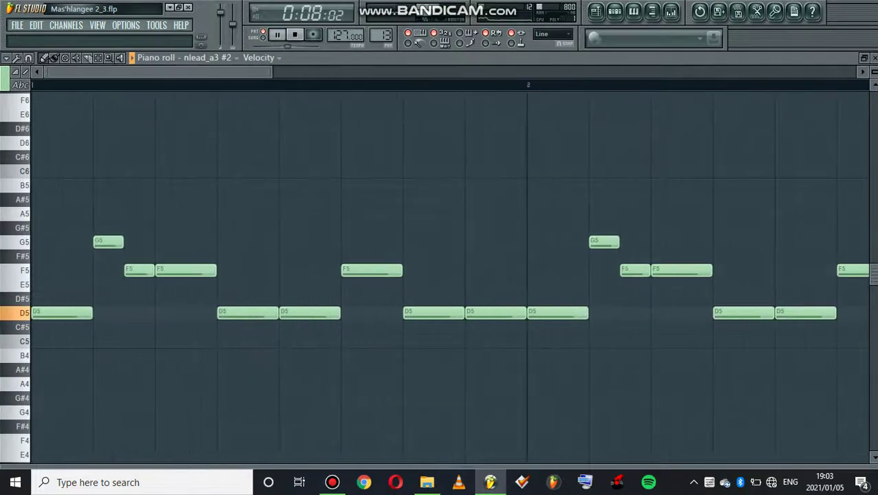
pyautogui.moveTo(272, 72); pyautogui.dragTo(854, 71)
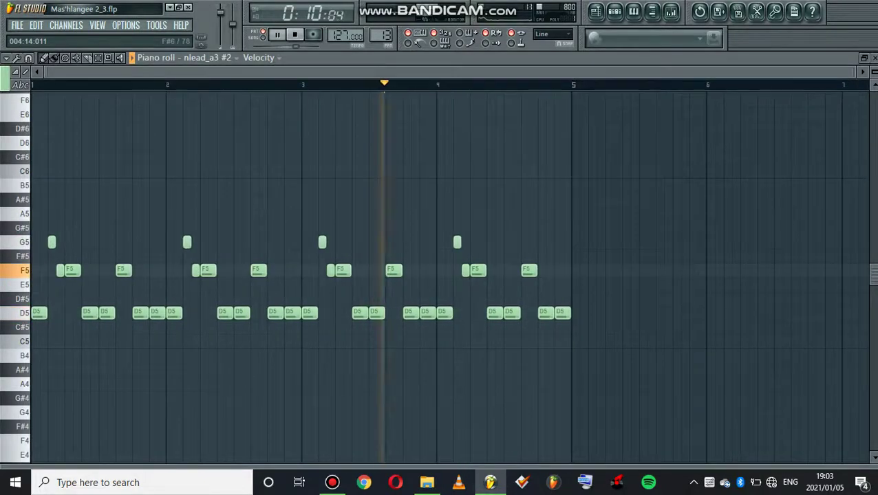
pyautogui.hotkey('ctrl', 'Up')
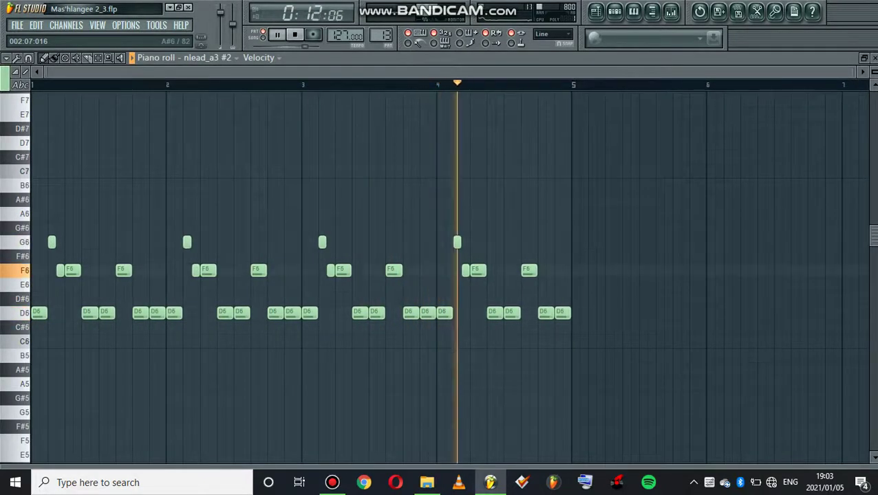
pyautogui.hotkey('ctrl', 'Down')
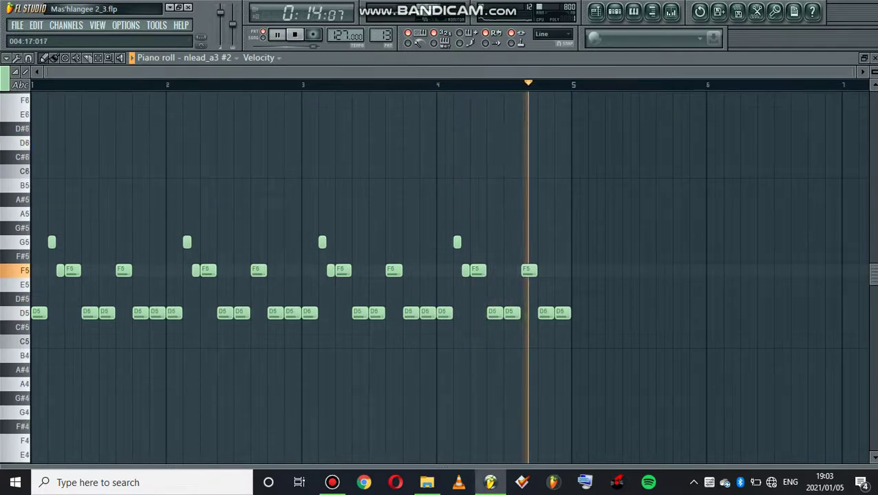
# Step: Inspect the nlead_a3 #2 channel's sample settings and the Fruity Parametric EQ 2 on its mixer track
pyautogui.click(614, 12)
pyautogui.click(229, 250)
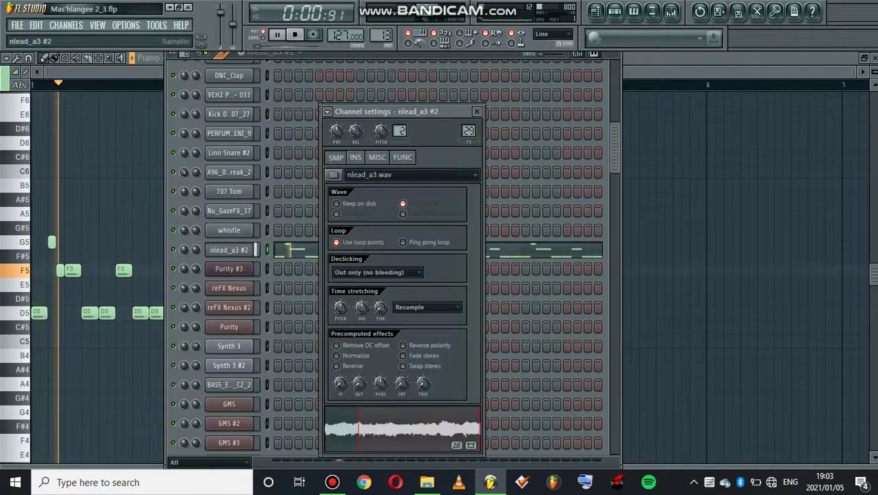
pyautogui.press('F9')
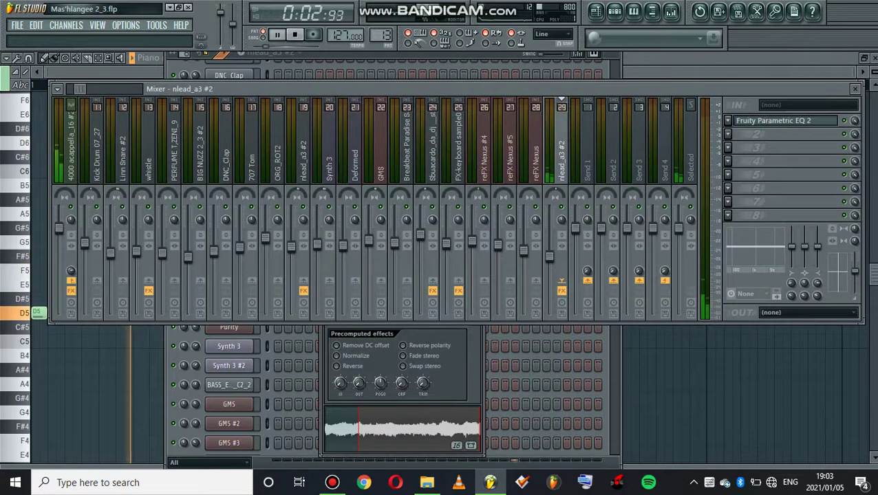
pyautogui.click(784, 121)
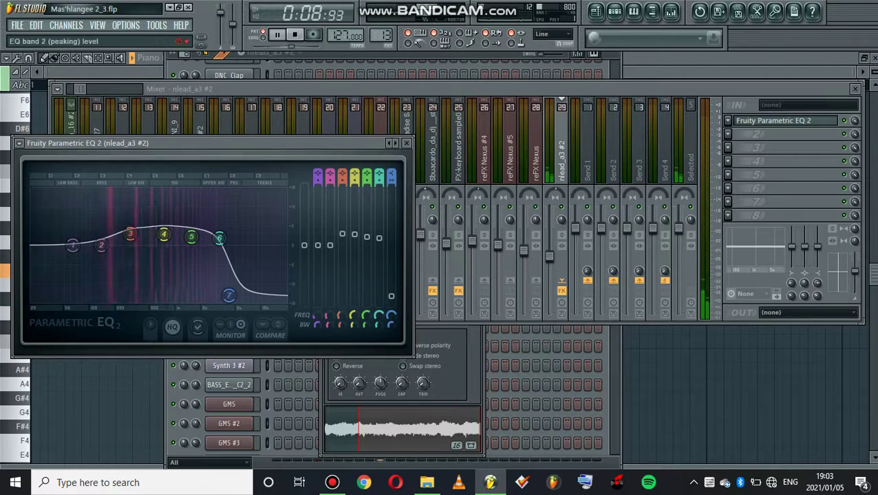
# Step: Try boosting the mid band of the nlead_a3 #2 mixer track's built-in EQ by about 7.2 dB and reset it
pyautogui.moveTo(804, 247); pyautogui.dragTo(805, 231)
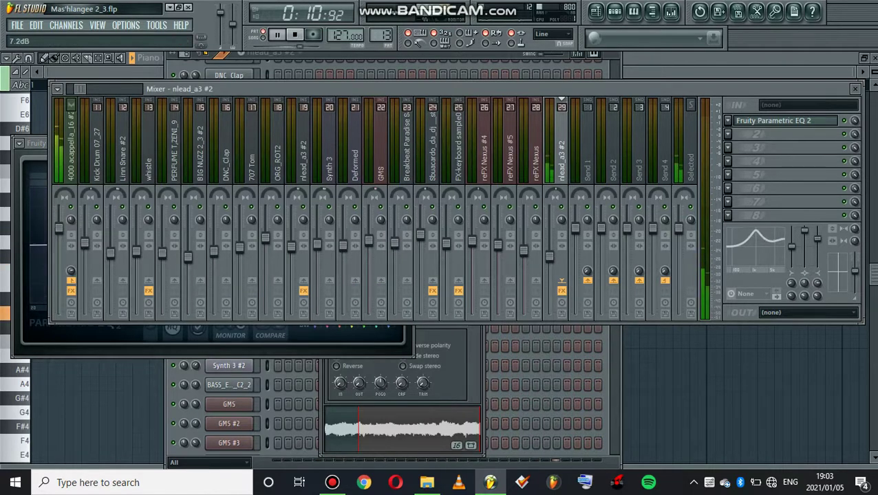
pyautogui.rightClick(818, 265)
pyautogui.click(820, 272)
pyautogui.rightClick(804, 232)
pyautogui.click(812, 236)
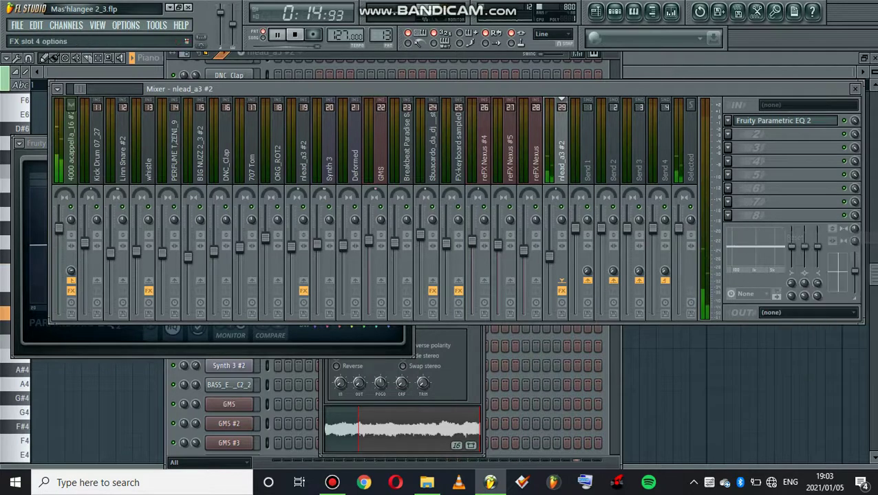
# Step: Return to the playlist, play the Kick Drum 07_27 pattern from Track 10, and review its steps in the step sequencer
pyautogui.press('F6')
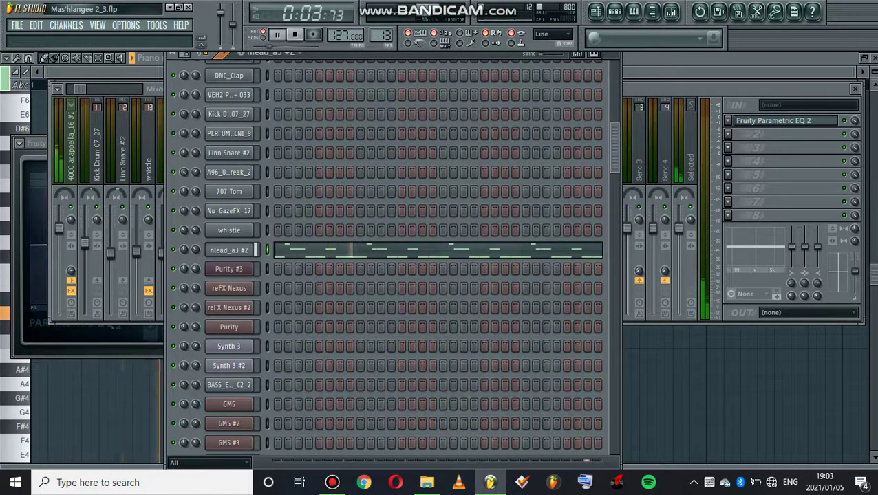
pyautogui.press('F5')
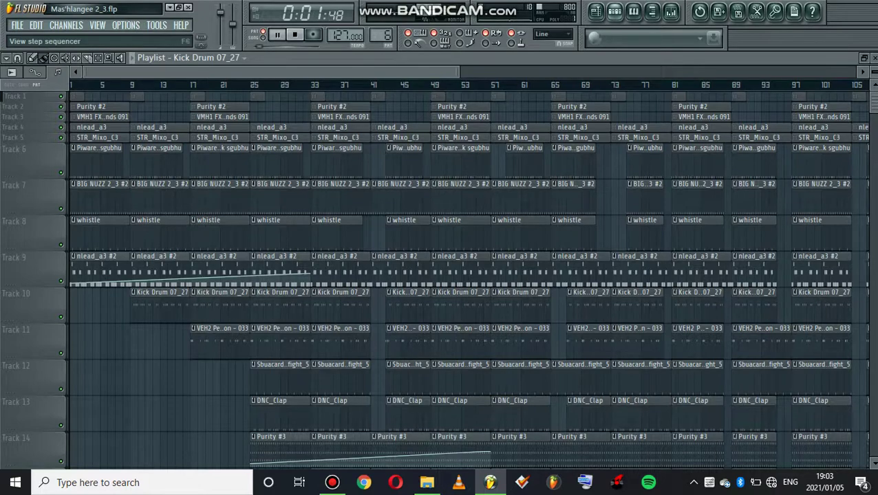
pyautogui.press('F6')
pyautogui.scroll(1, 392, 262)
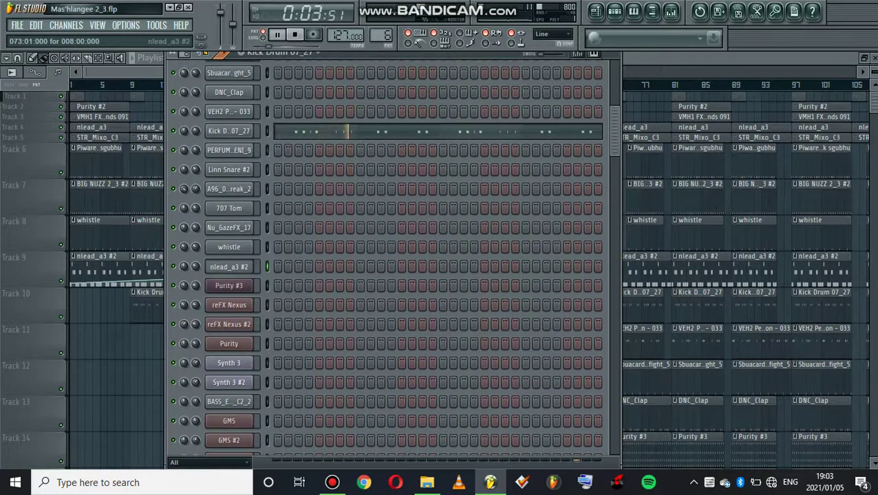
# Step: Play the DNC_Clap pattern from Track 13, and review the PERFUME T,ZENI_9 pattern from Track 15 in the step sequencer
pyautogui.press('F6')
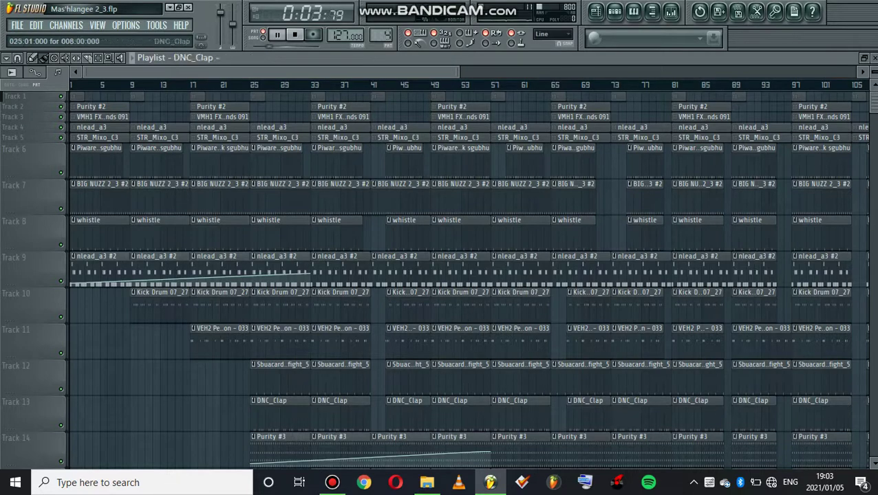
pyautogui.scroll(-4, 330, 344)
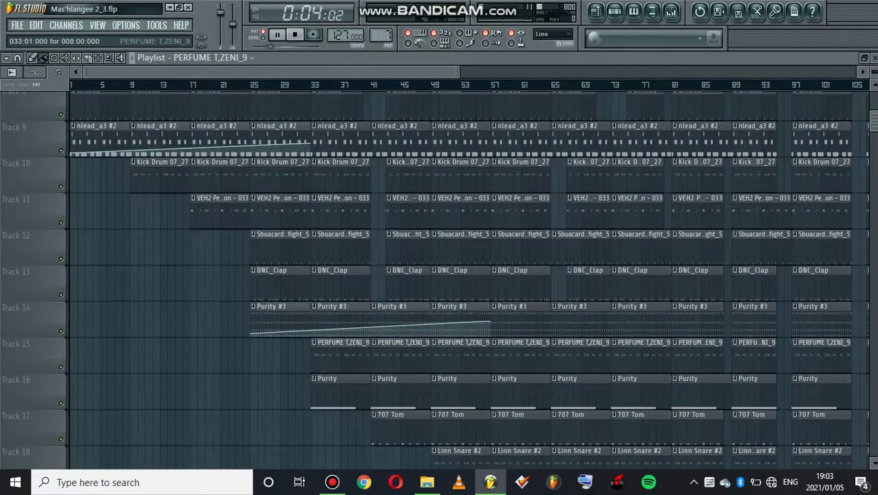
pyautogui.press('F6')
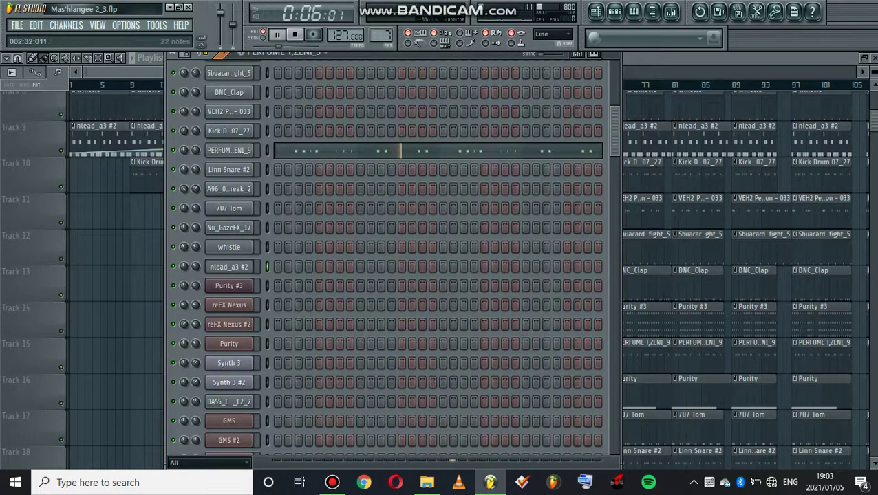
# Step: Play the Purity pattern from Track 16, and inspect its notes, the Purity instrument preset and its mixer track
pyautogui.press('F5')
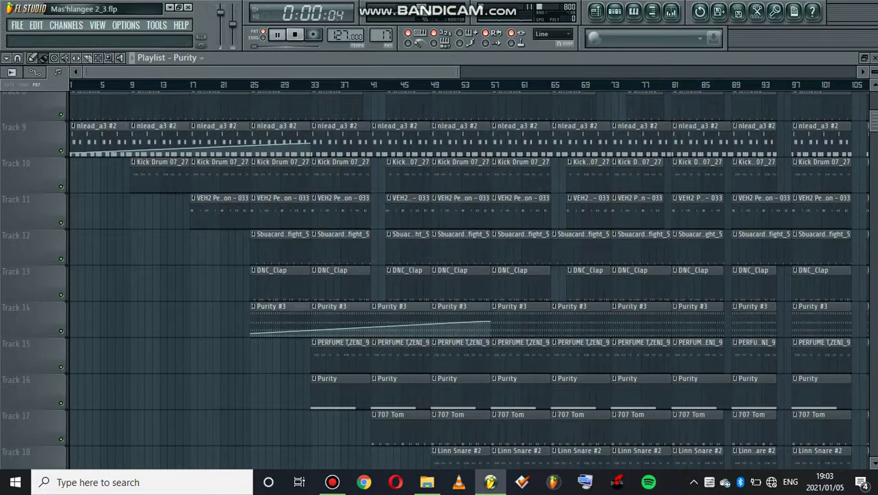
pyautogui.press('F7')
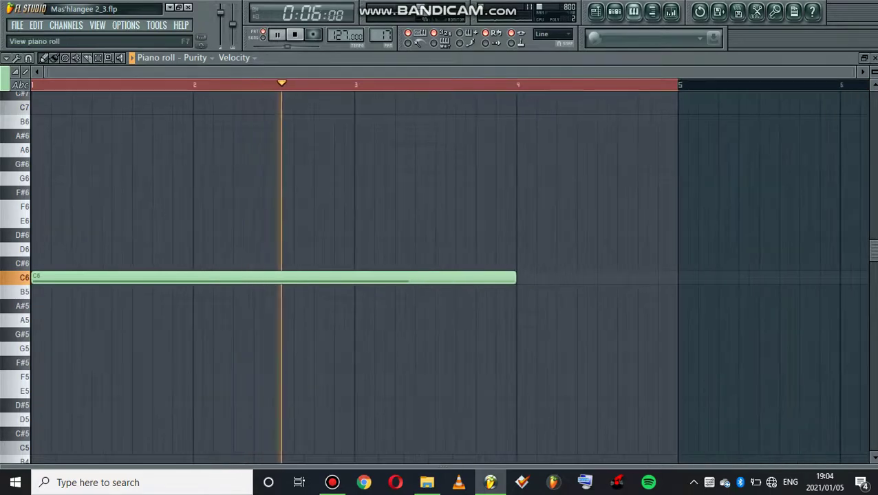
pyautogui.press('F6')
pyautogui.click(230, 344)
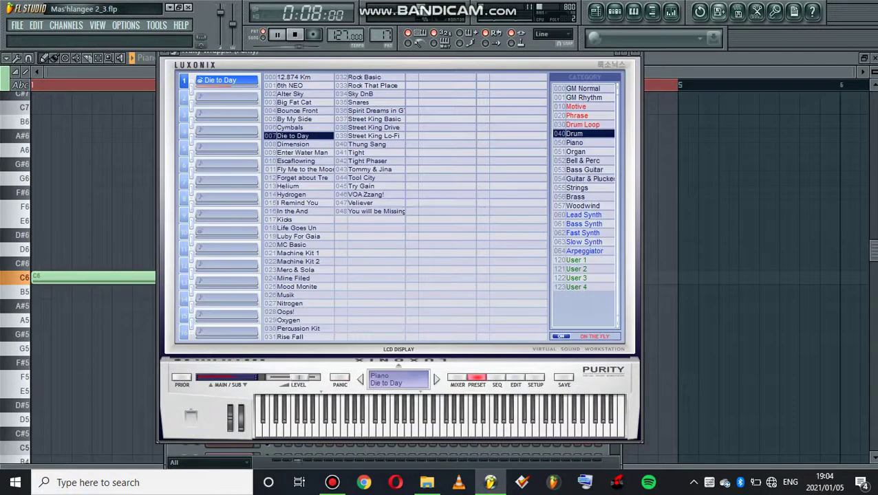
pyautogui.press('F9')
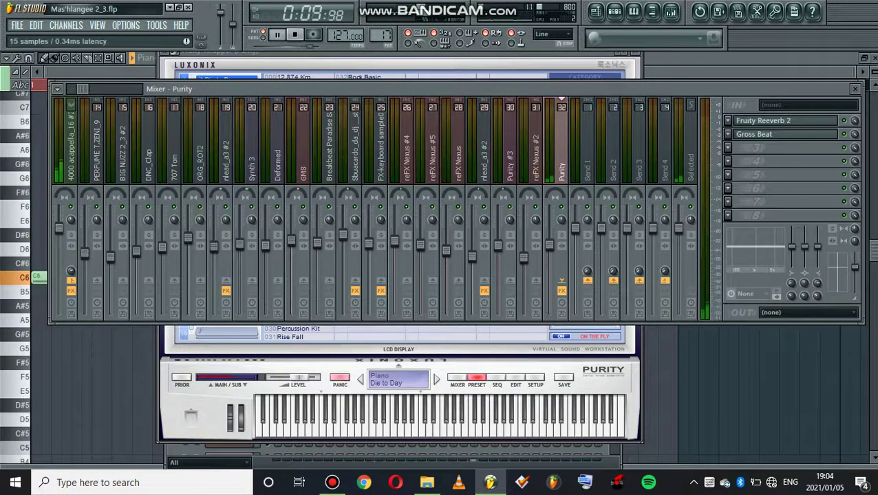
# Step: Try the Saw Gate 2 volume preset in Gross Beat on the Purity mixer track and switch back to Trance Gt 2
pyautogui.click(755, 135)
pyautogui.moveTo(331, 174); pyautogui.dragTo(332, 86)
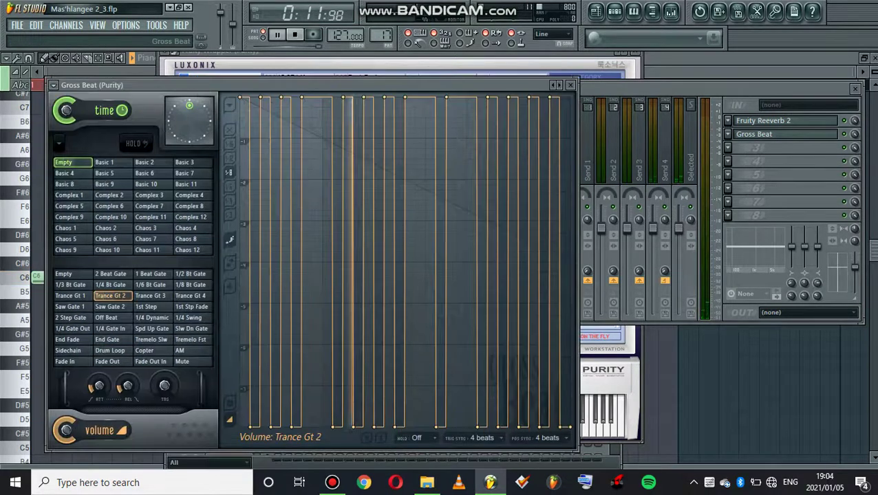
pyautogui.click(111, 307)
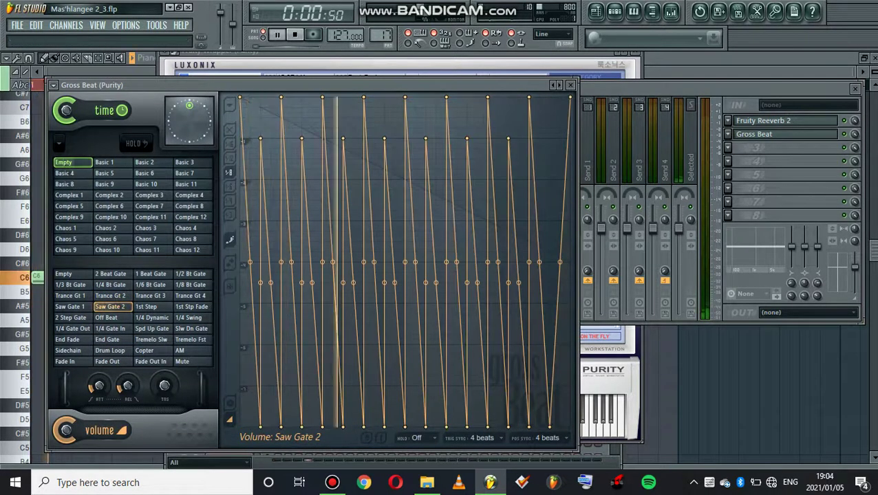
pyautogui.click(110, 295)
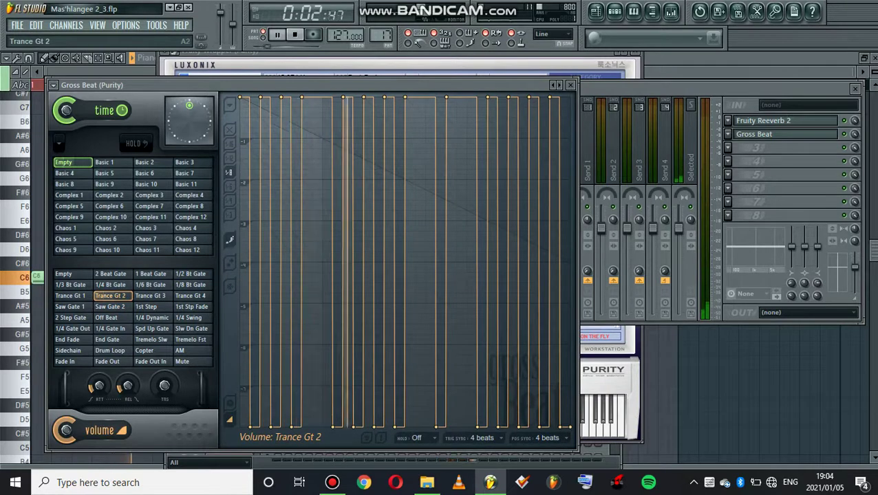
# Step: Raise the wet level of Fruity Reeverb 2 on the Purity mixer track
pyautogui.click(764, 121)
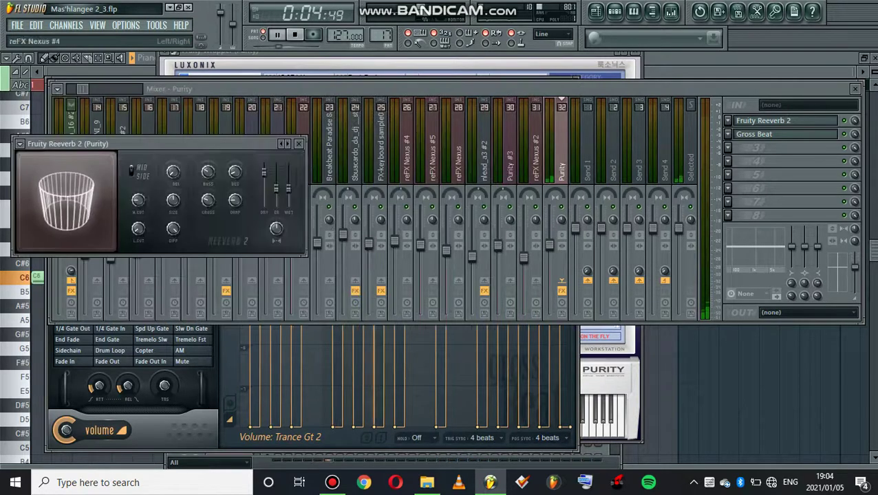
pyautogui.moveTo(288, 188); pyautogui.dragTo(288, 168)
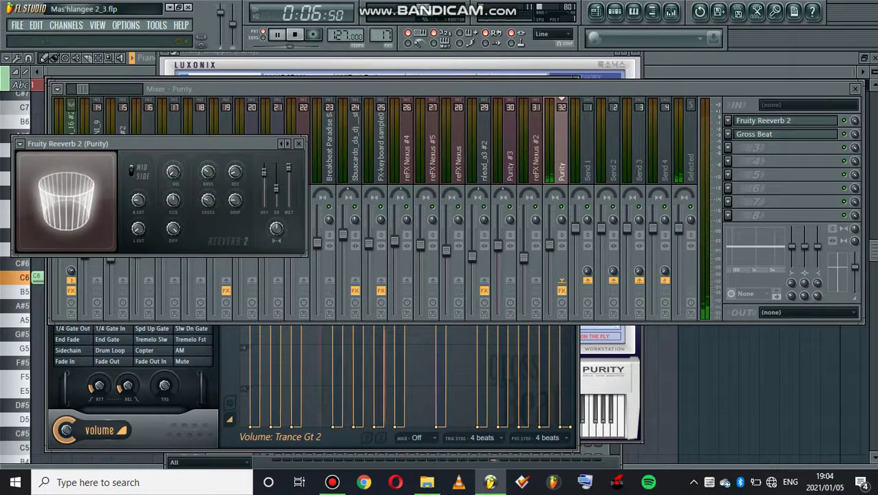
pyautogui.rightClick(289, 167)
pyautogui.press('Escape')
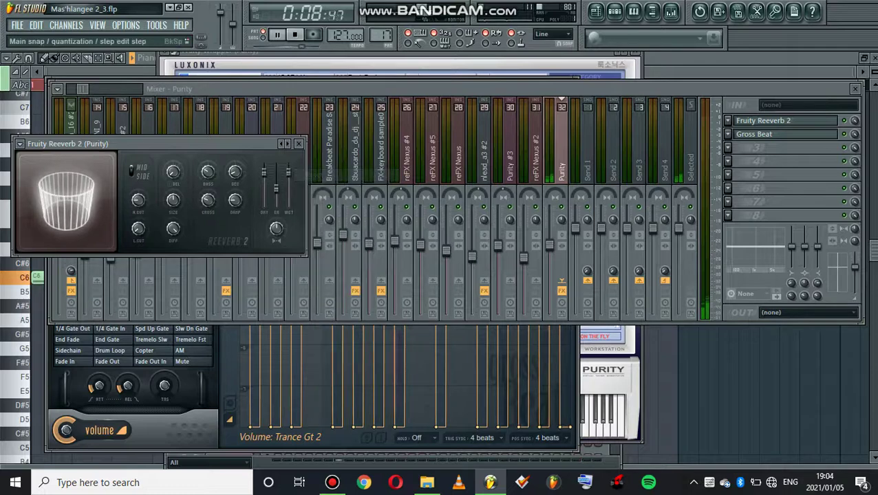
# Step: Play the 707 Tom pattern from the playlist, and review the Synth 3 pattern's notes in the piano roll and step sequencer
pyautogui.click(596, 12)
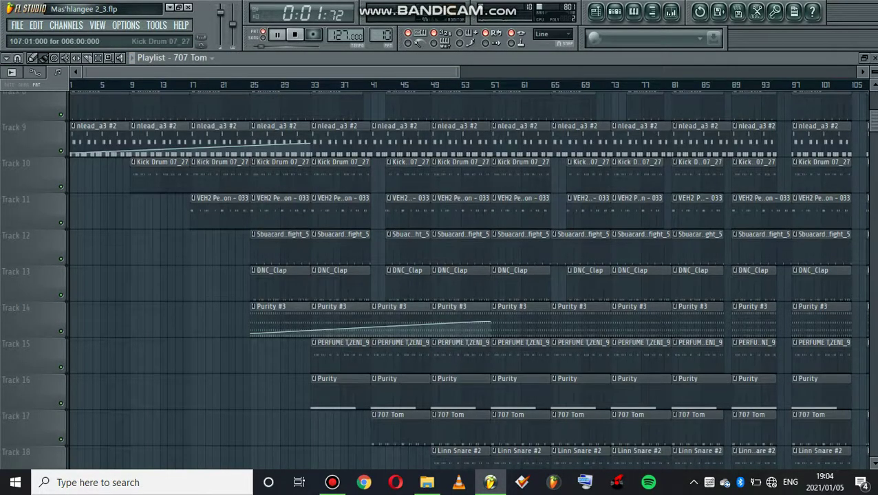
pyautogui.scroll(-5, 468, 275)
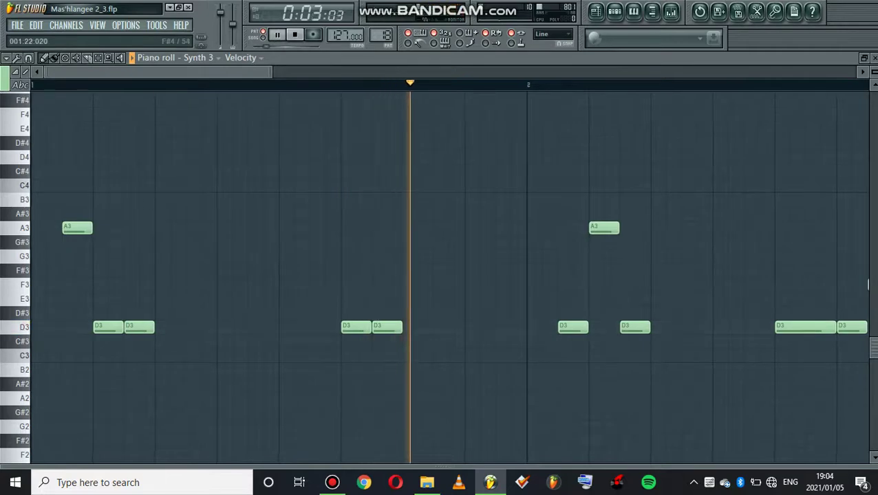
pyautogui.moveTo(546, 71); pyautogui.dragTo(821, 72)
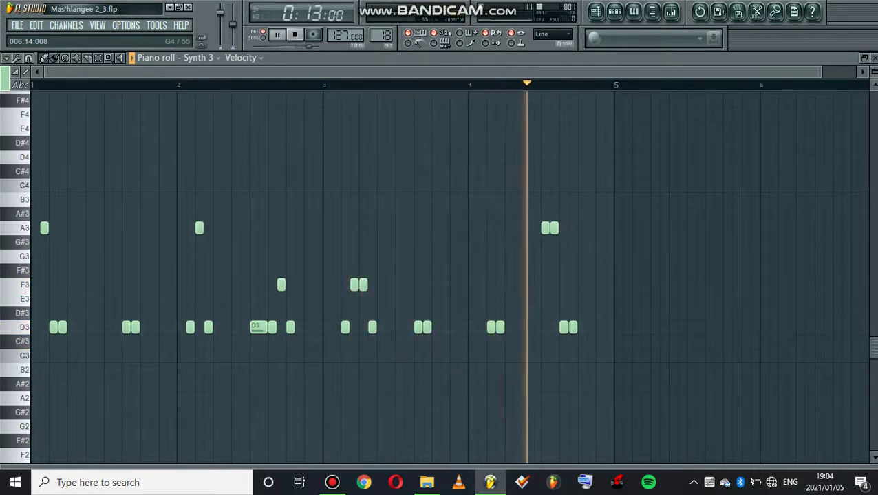
pyautogui.click(615, 12)
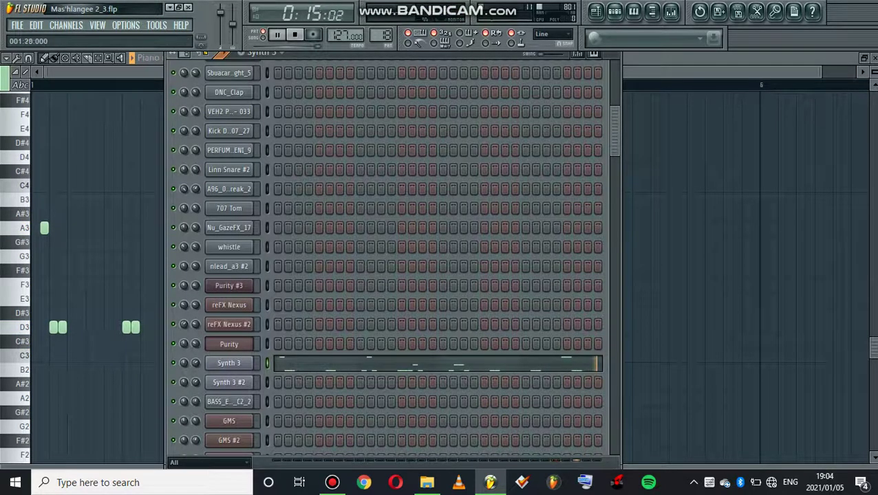
# Step: Play the GMS pattern from Track 20, and inspect its GMS synthesizer settings and the equalizer on its mixer track
pyautogui.click(596, 12)
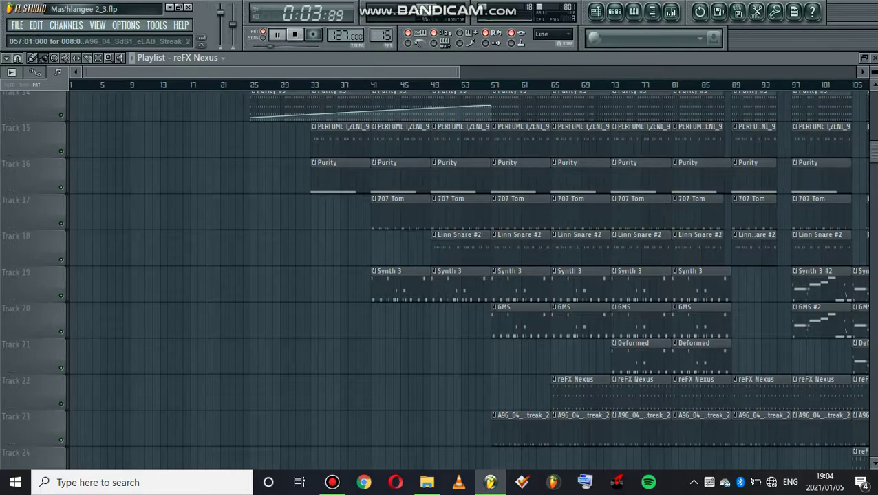
pyautogui.click(615, 12)
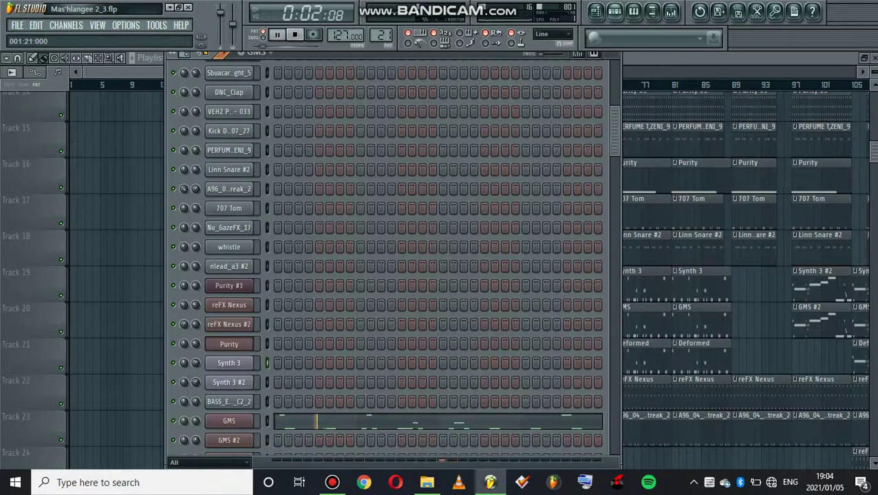
pyautogui.click(229, 421)
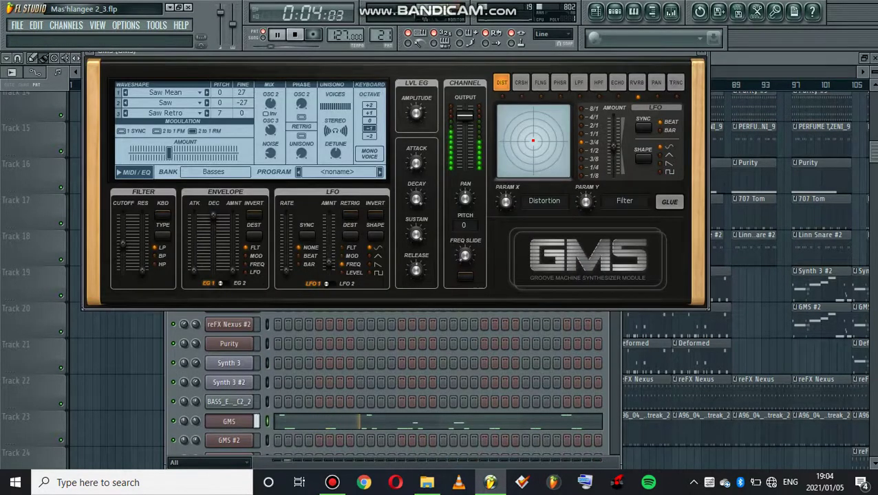
pyautogui.click(671, 12)
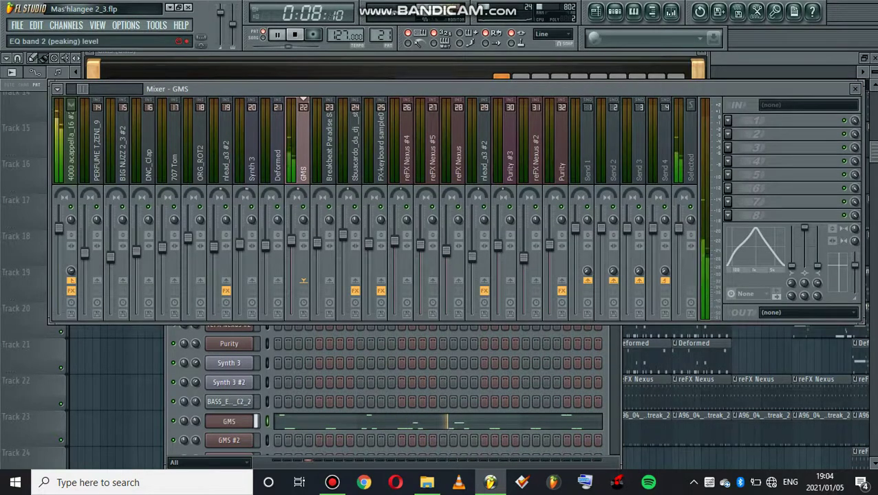
# Step: Return to the playlist and play the Deformed pattern from Track 21 and the Synth 3 #2 pattern from Track 19
pyautogui.click(595, 11)
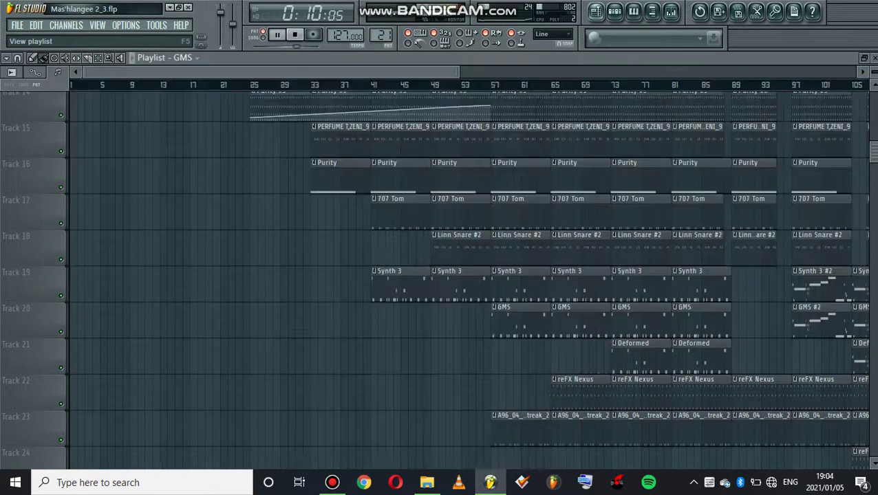
pyautogui.moveTo(420, 72); pyautogui.dragTo(482, 71)
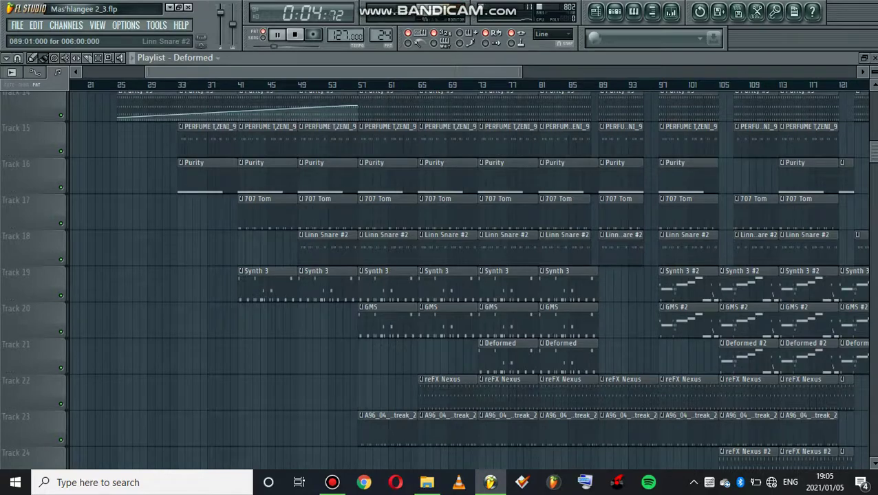
pyautogui.moveTo(457, 72); pyautogui.dragTo(601, 71)
pyautogui.click(397, 273)
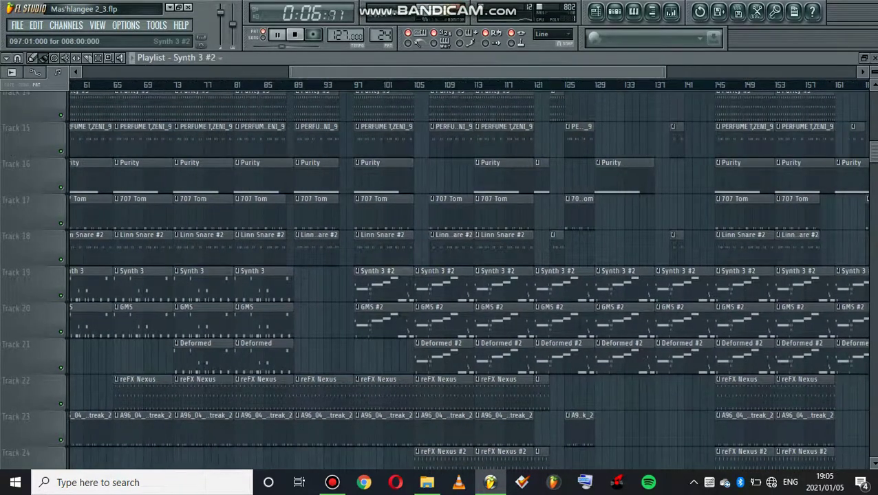
pyautogui.click(332, 482)
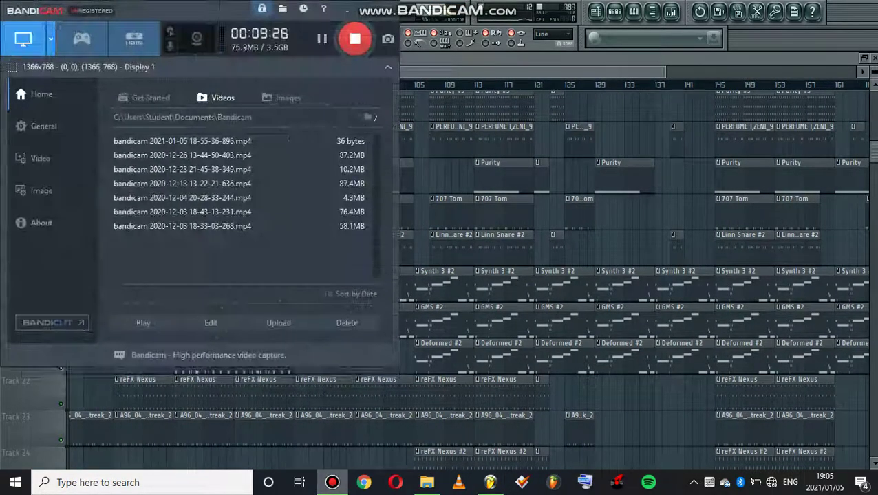
pyautogui.click(332, 482)
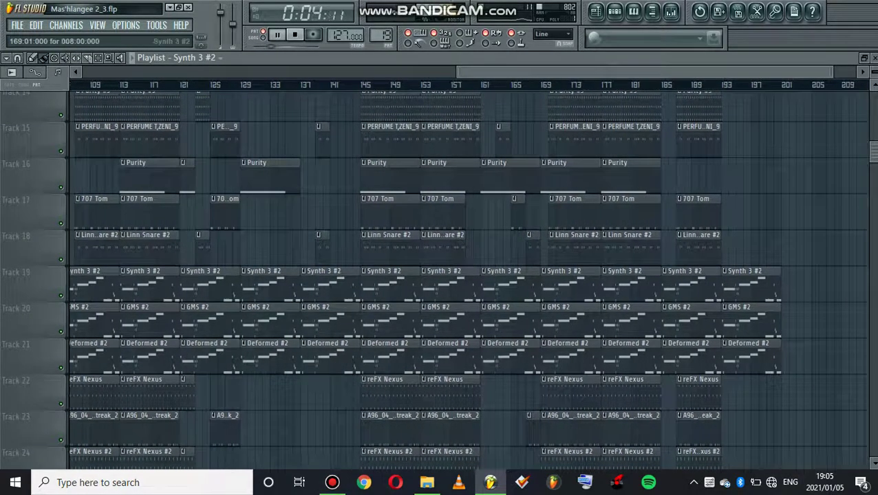
# Step: Play the GMS #3 pattern from Track 27 and review its full note sequence in the piano roll
pyautogui.scroll(-4, 468, 275)
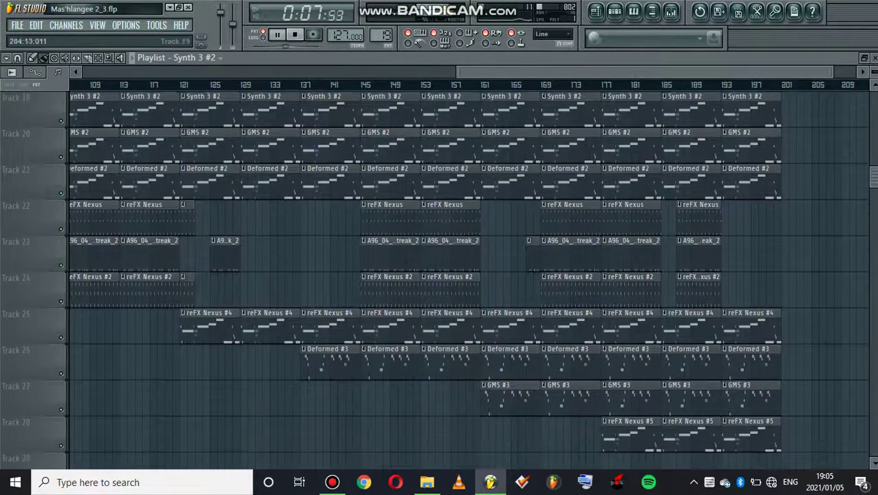
pyautogui.click(508, 434)
pyautogui.rightClick(508, 433)
pyautogui.doubleClick(499, 392)
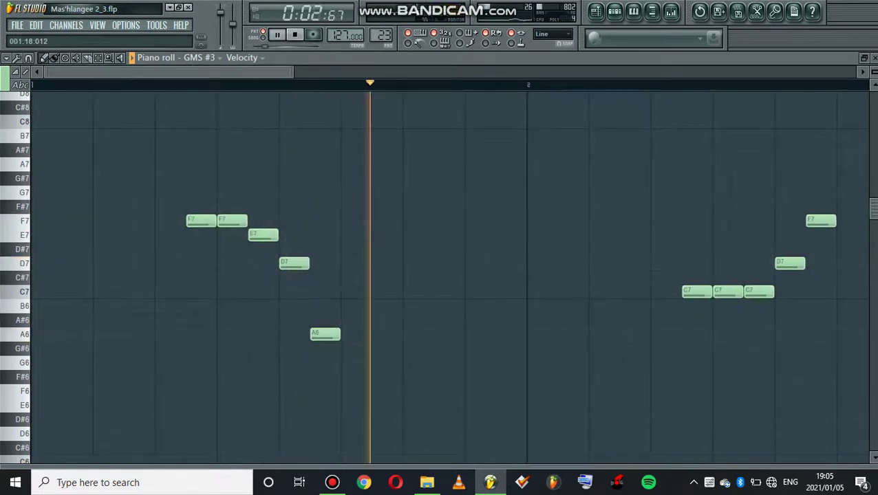
pyautogui.moveTo(293, 72); pyautogui.dragTo(854, 72)
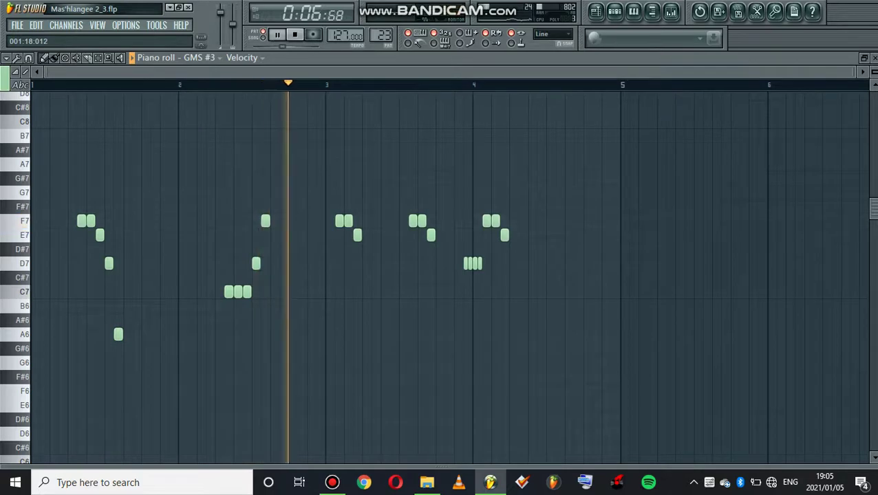
# Step: Play the arrangement in song mode around bar 161, soloing Track 26 and unmuting Tracks 27 and 25 alongside it
pyautogui.press('F5')
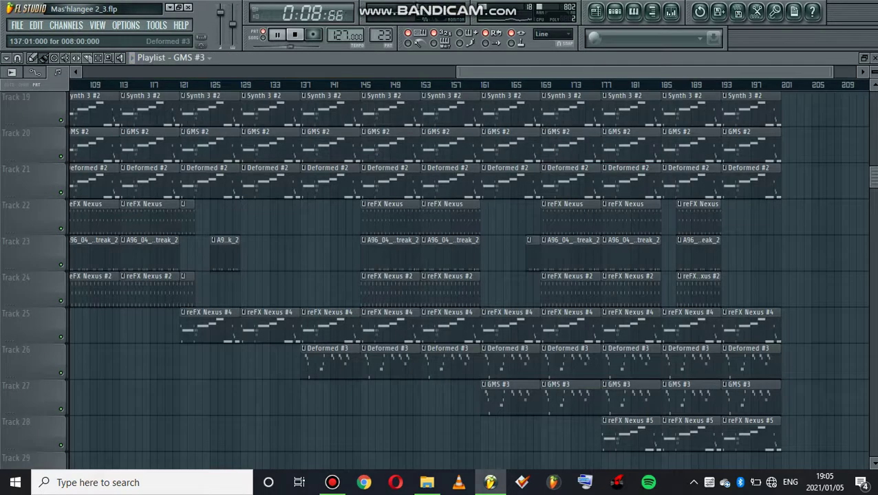
pyautogui.press('l')
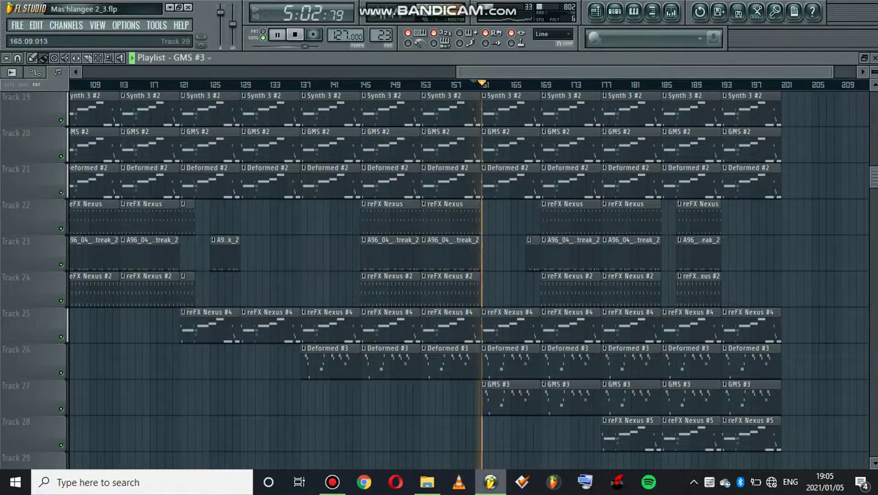
pyautogui.rightClick(60, 373)
pyautogui.click(61, 410)
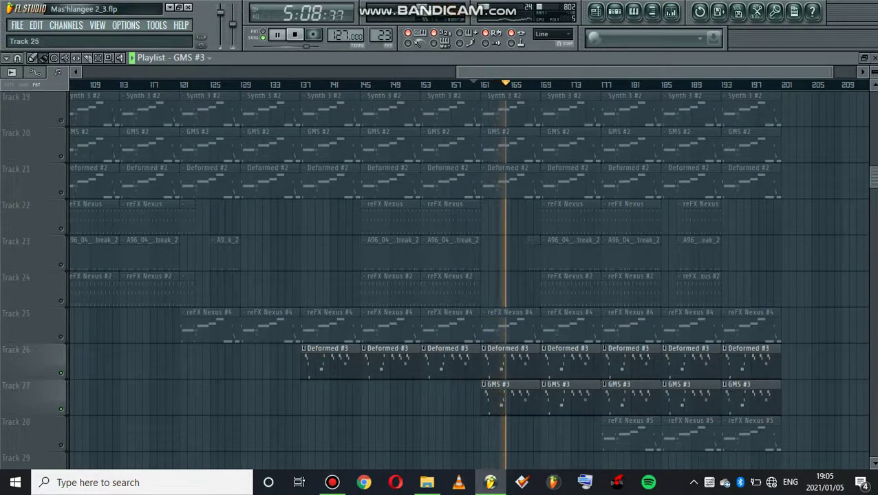
pyautogui.click(60, 336)
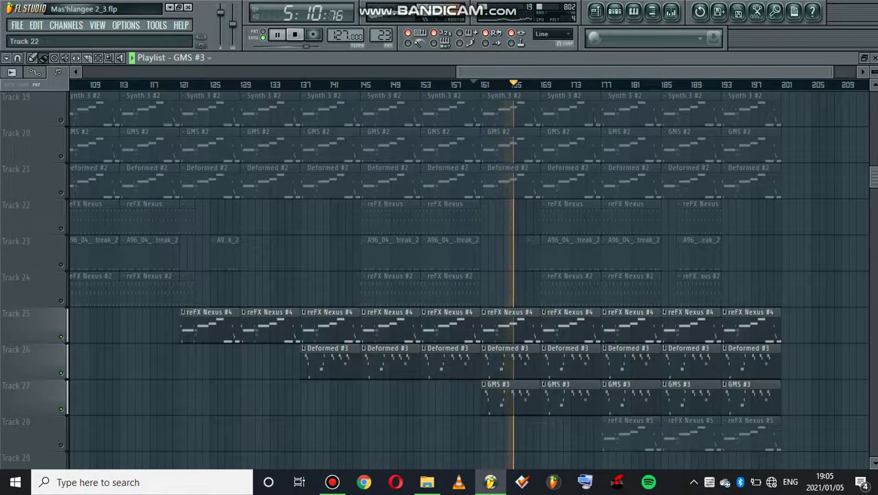